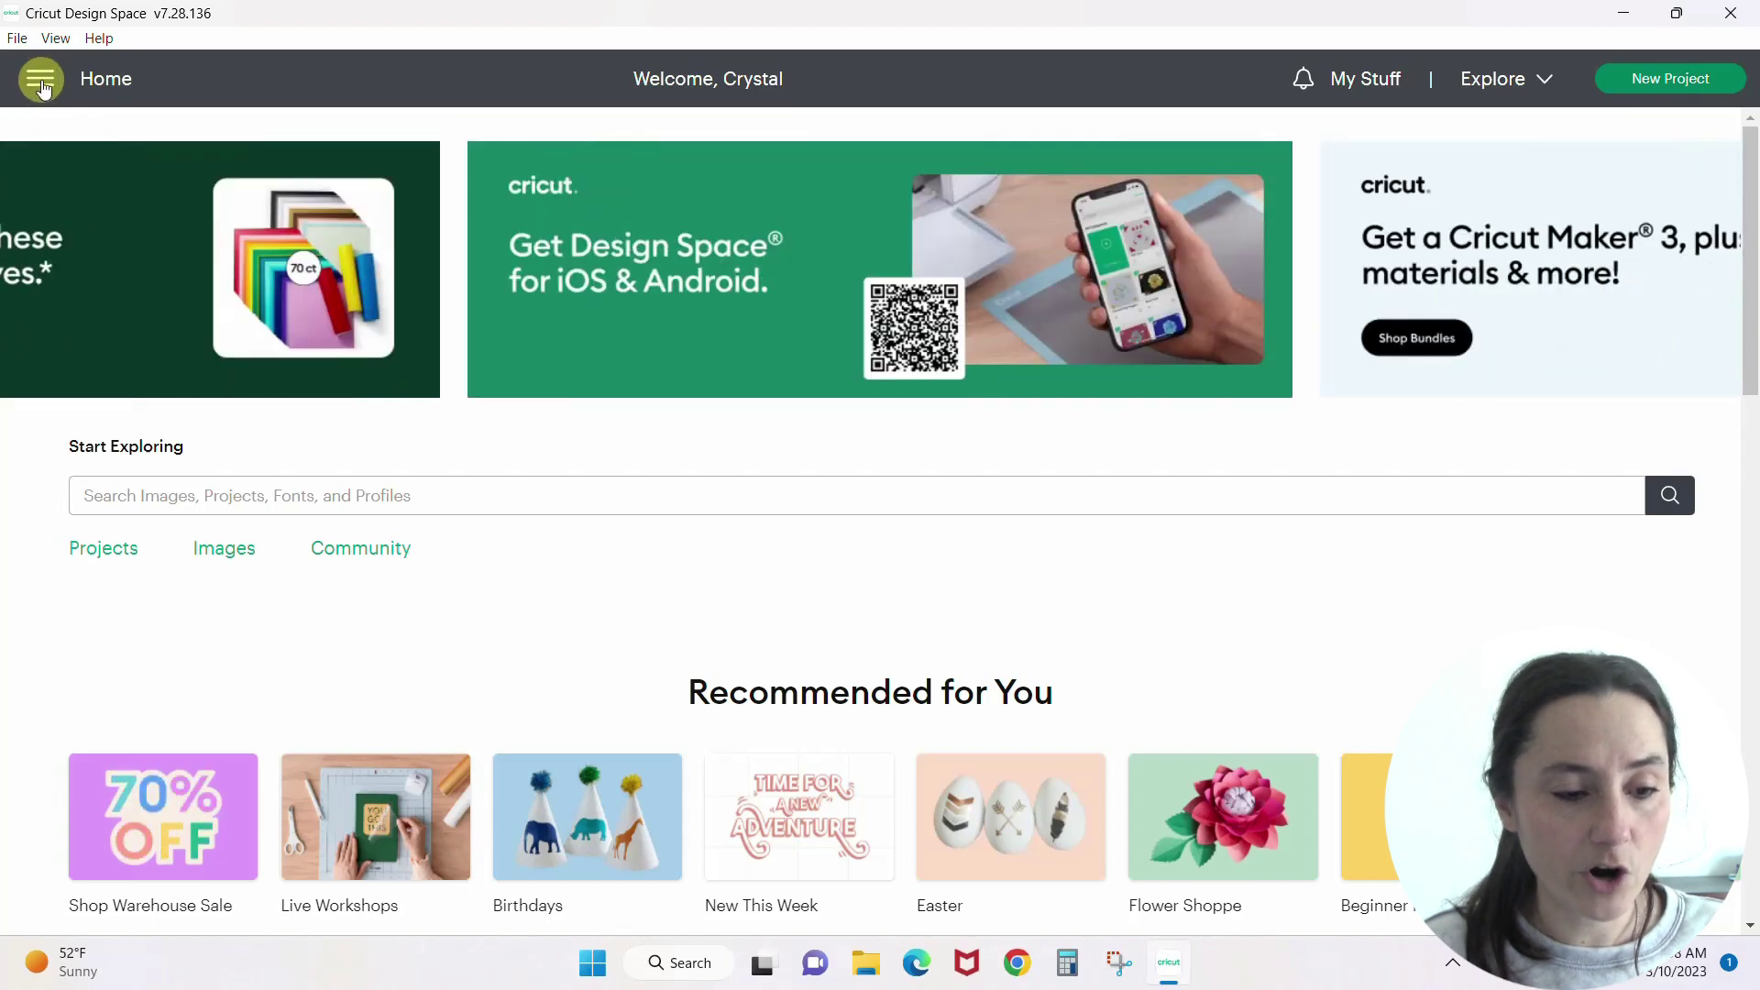
Change the Application Experience setting from Live to Beta
{"action": "left_click", "coordinate": [40, 81]}
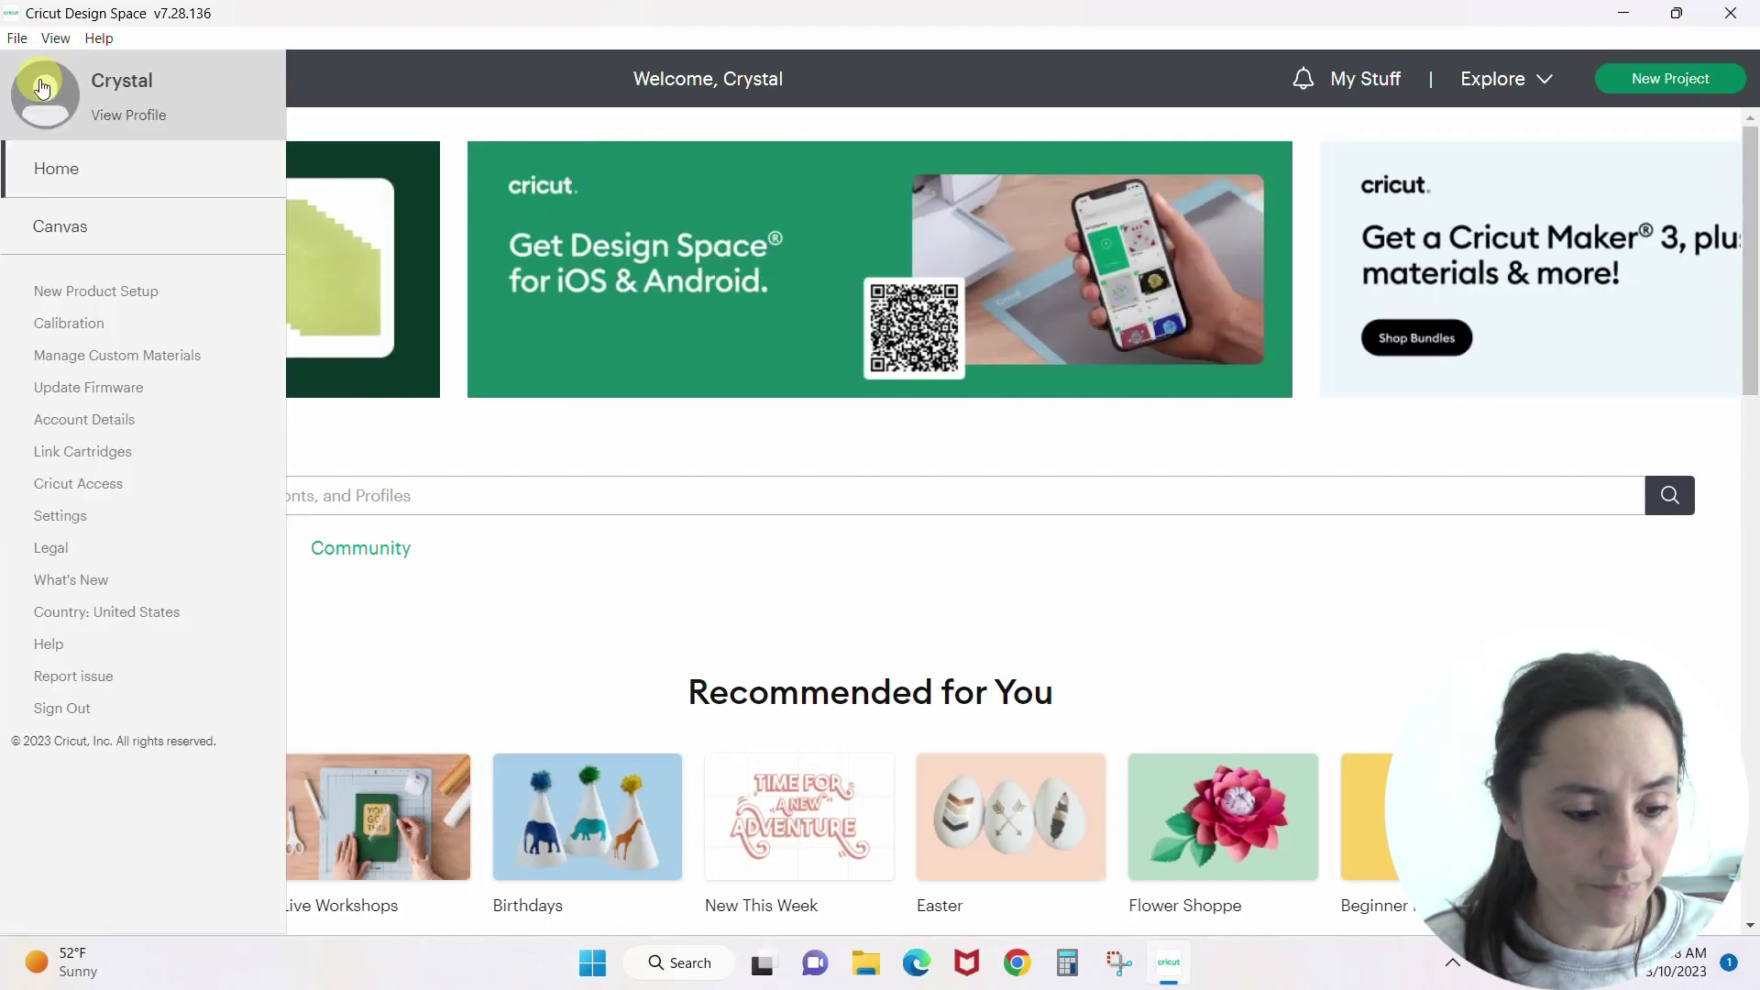
{"action": "left_click", "coordinate": [44, 521]}
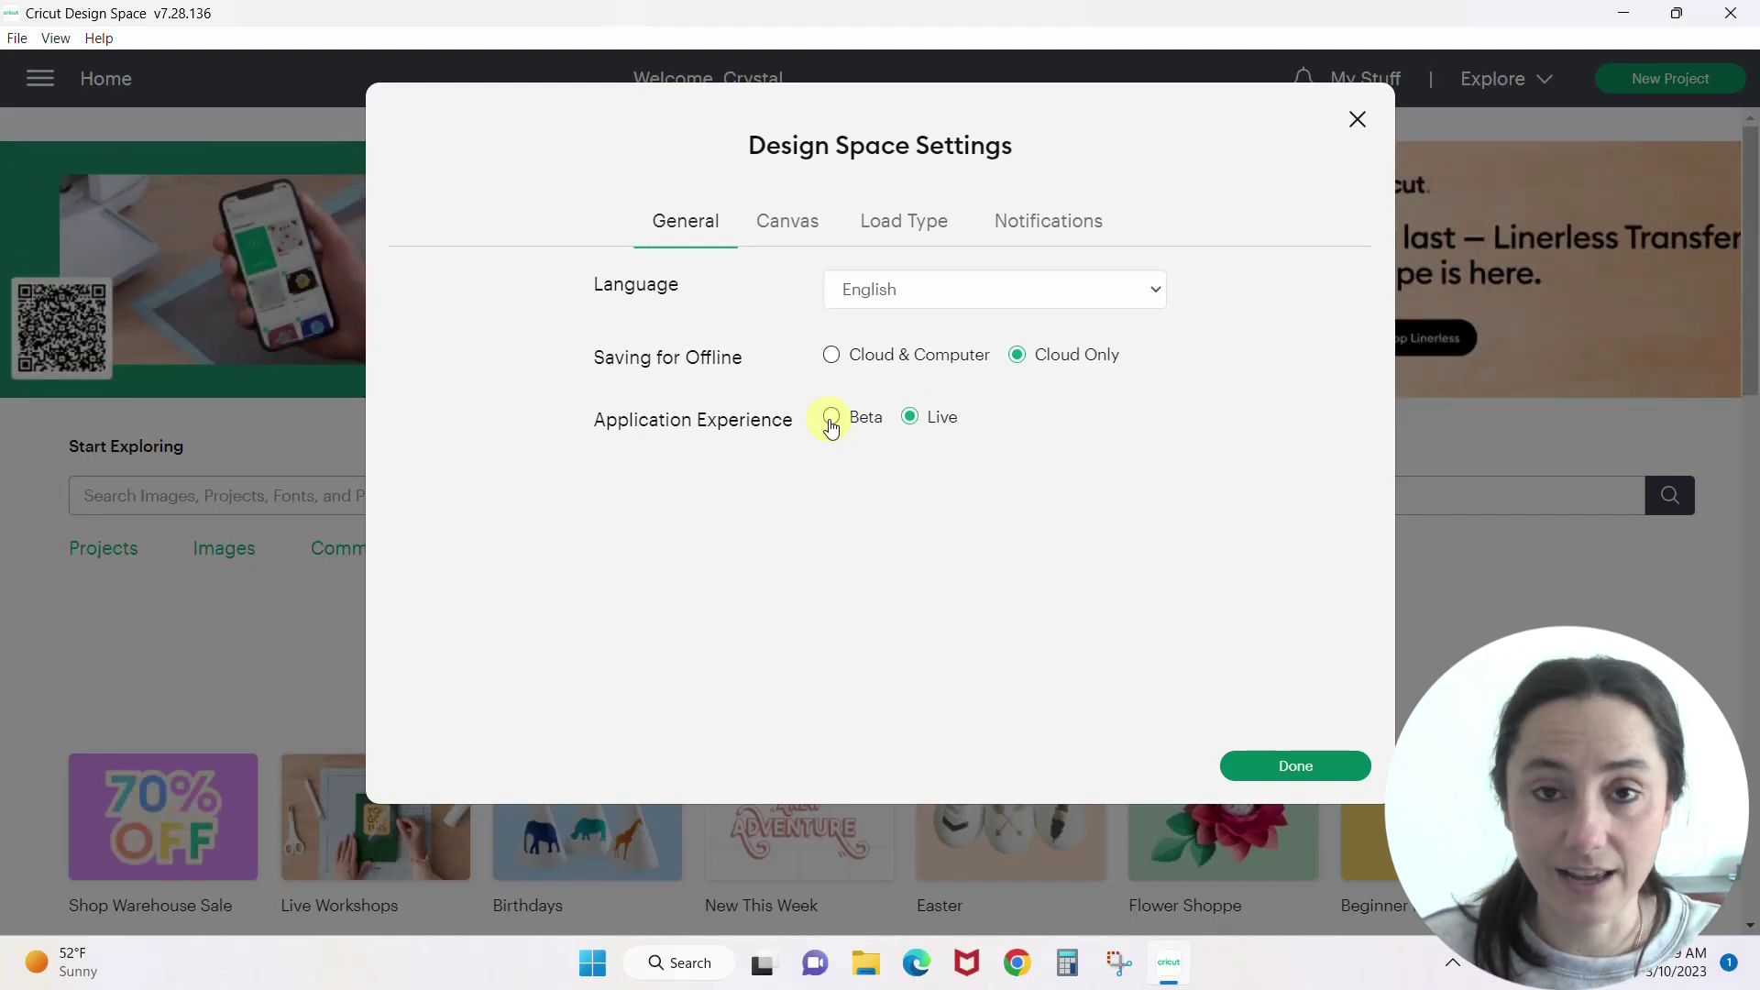
{"action": "left_click", "coordinate": [832, 419]}
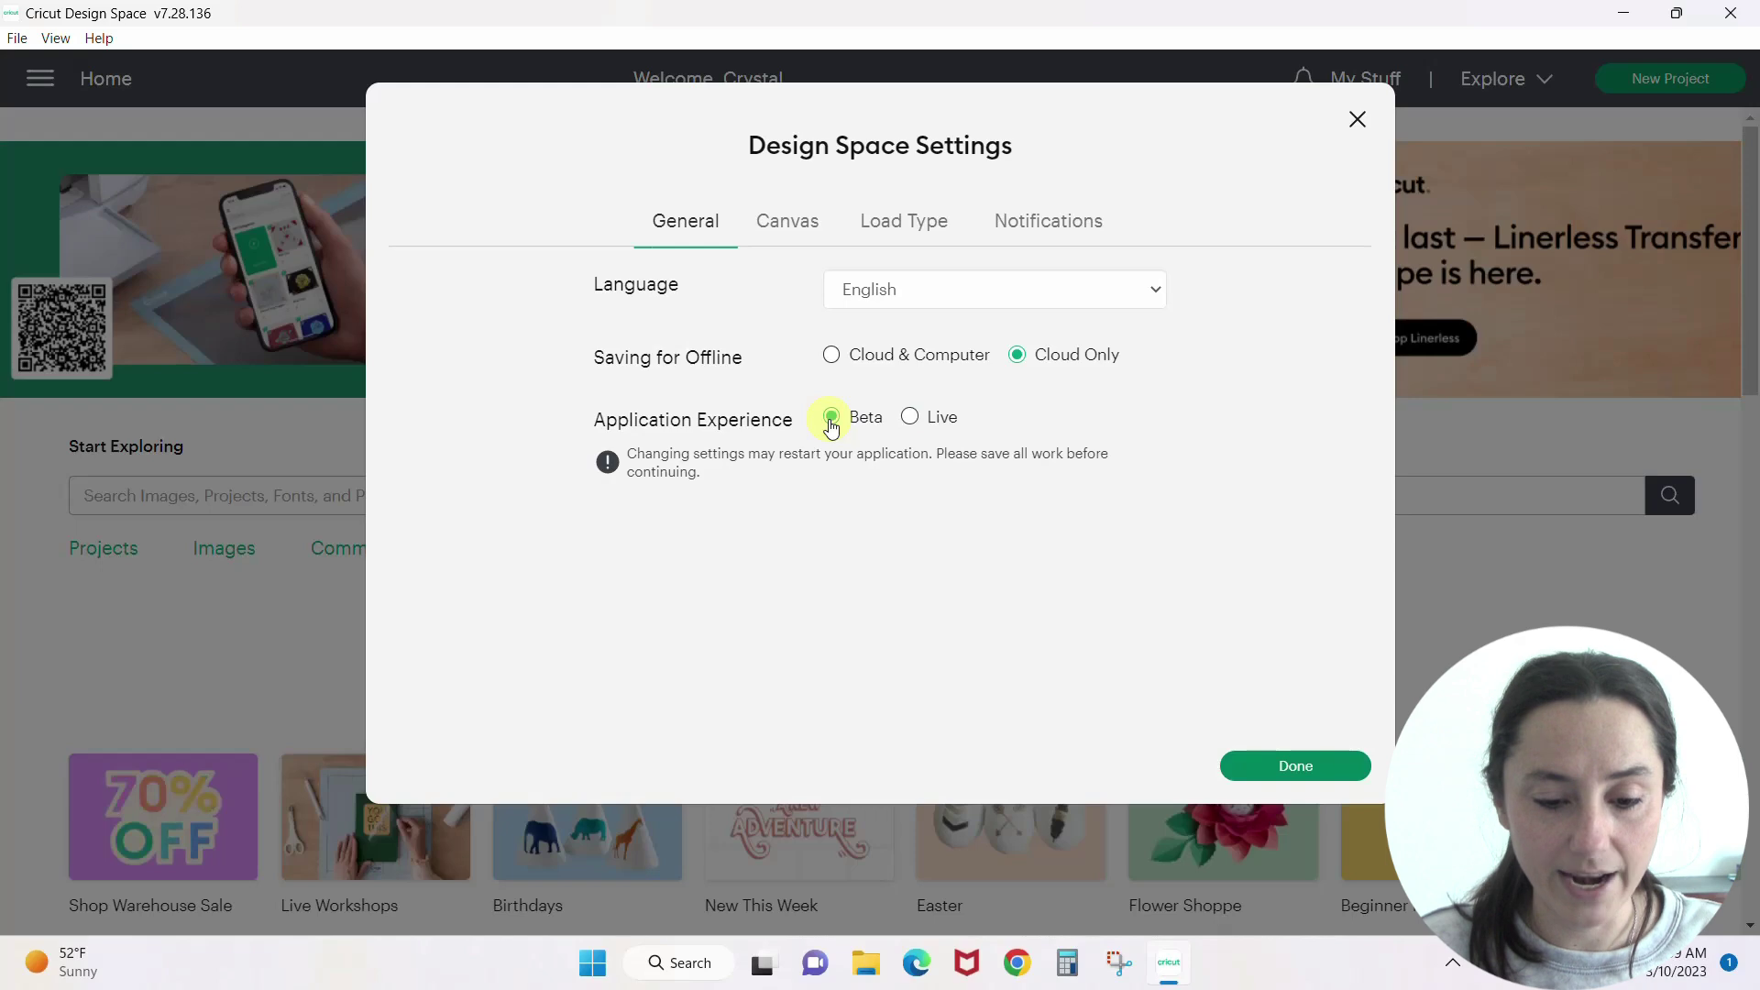
Confirm the Beta switch, maximize the relaunched window, and scroll through the What's New notes
{"action": "left_click", "coordinate": [1283, 766]}
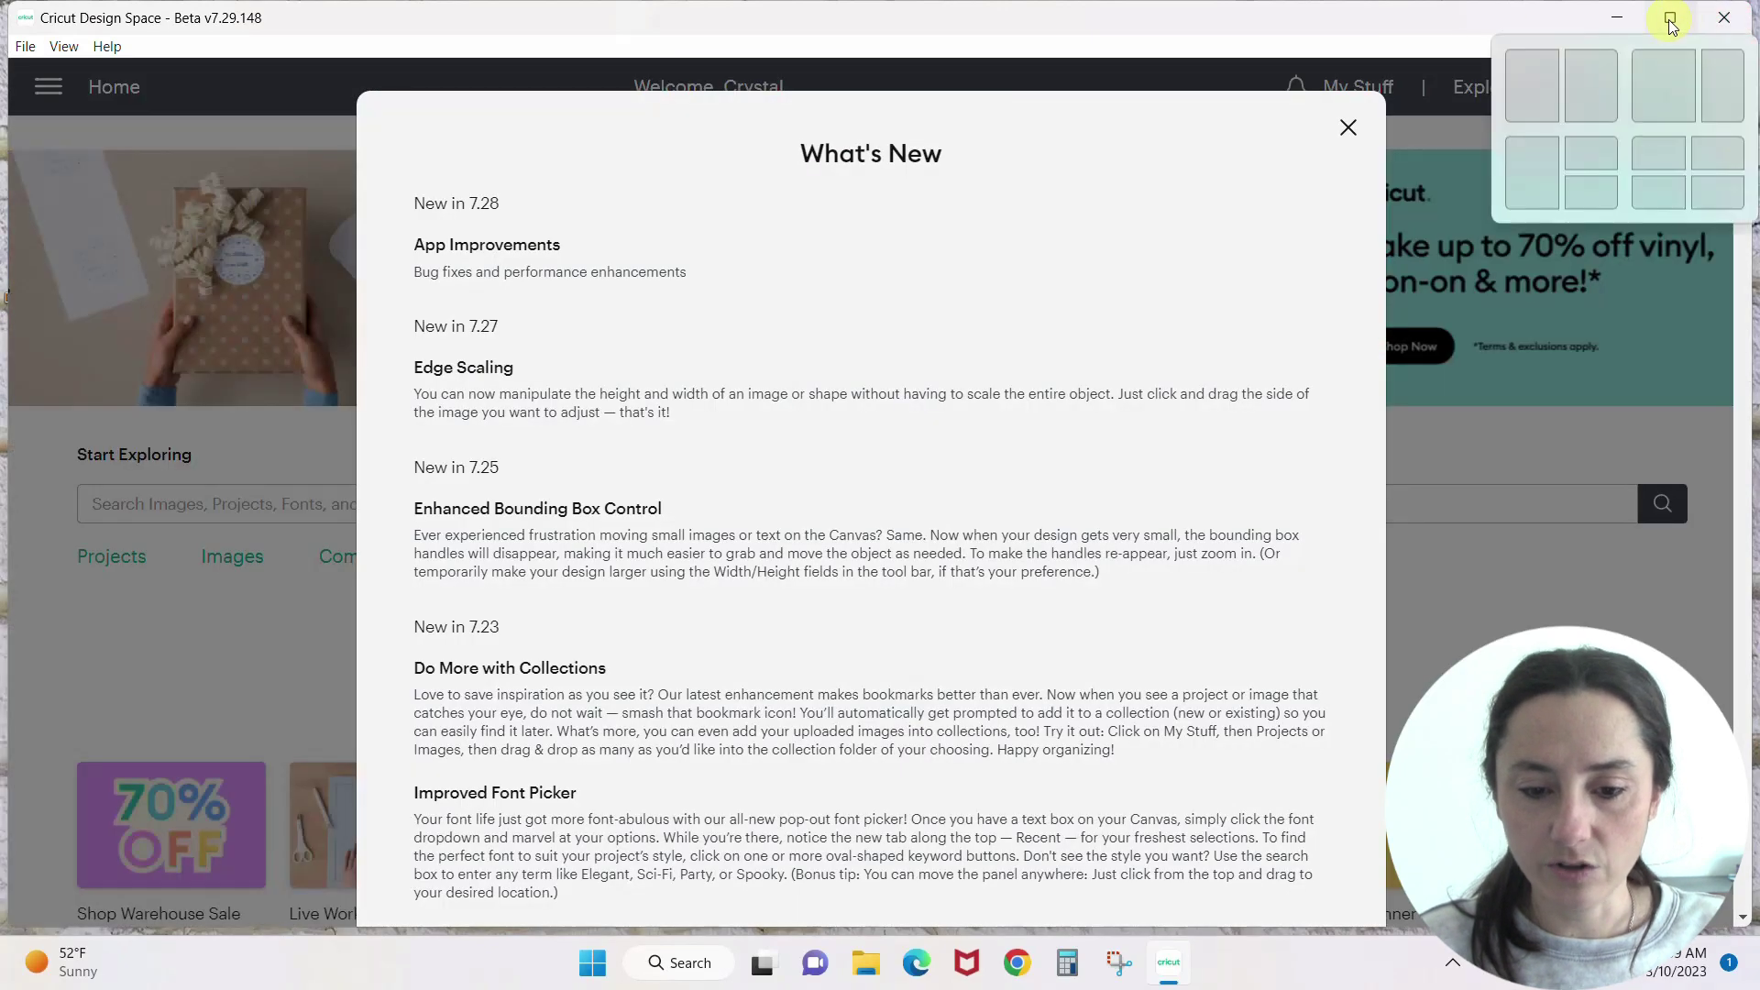
{"action": "left_click", "coordinate": [1673, 22]}
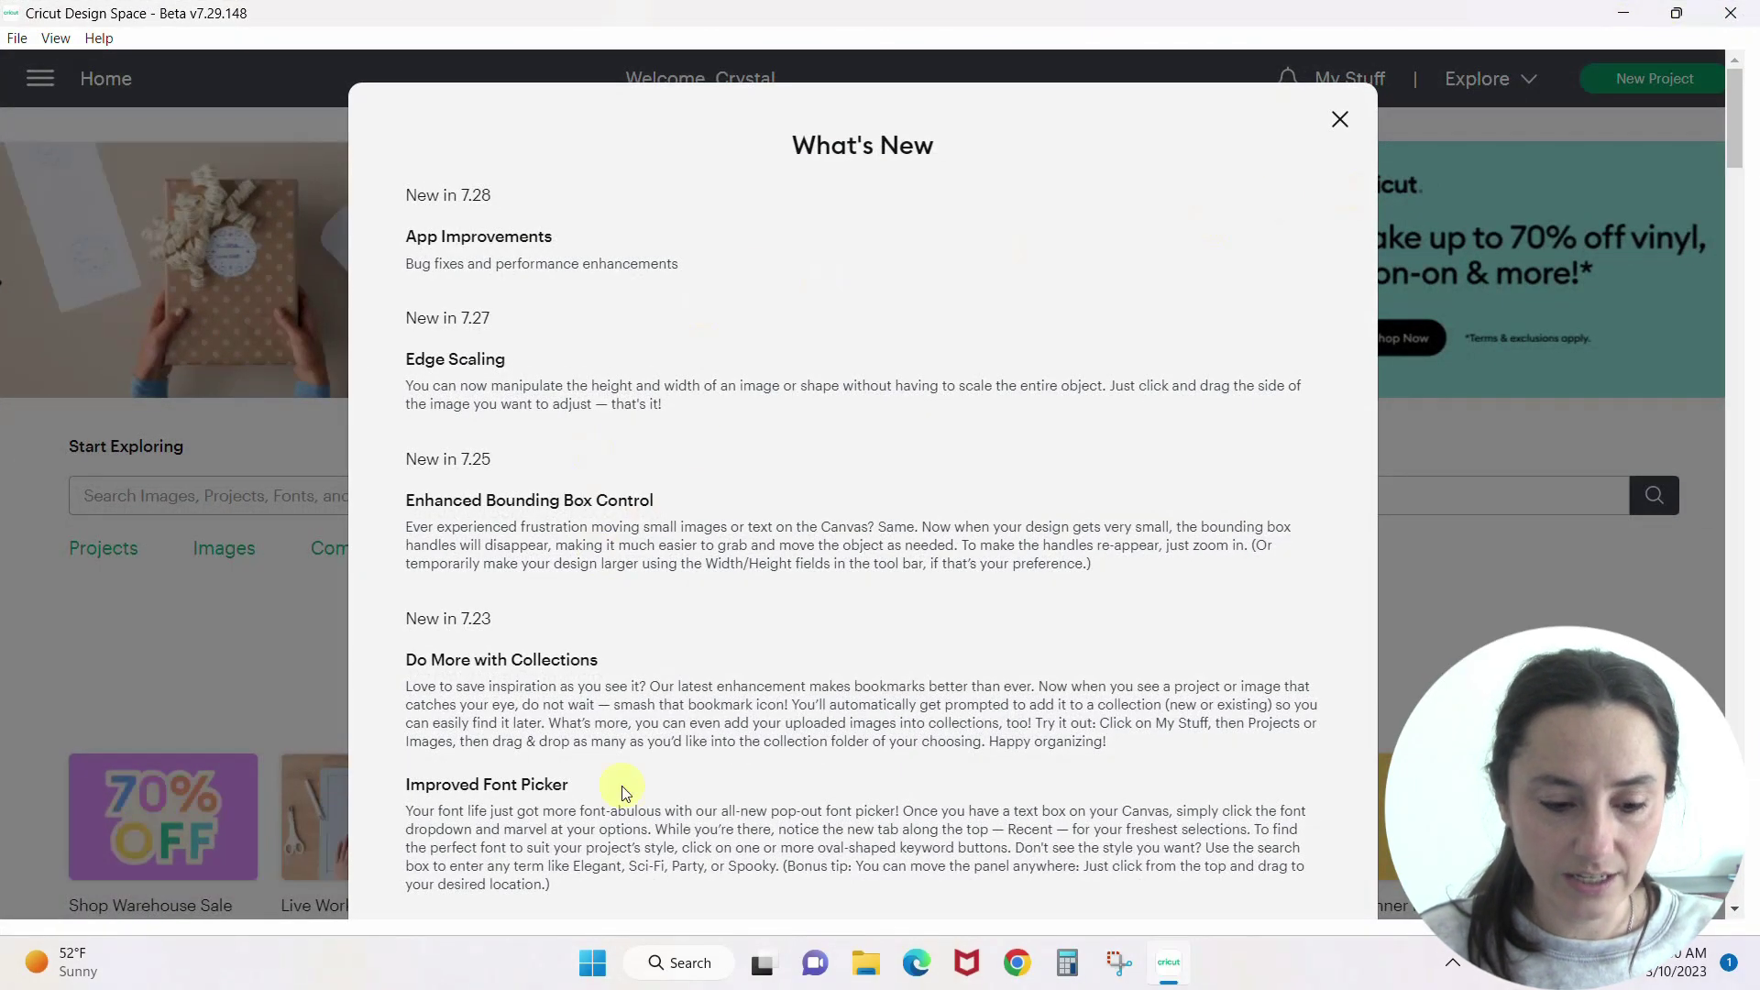
{"action": "scroll", "coordinate": [722, 716], "scroll_direction": "down", "scroll_amount": 6}
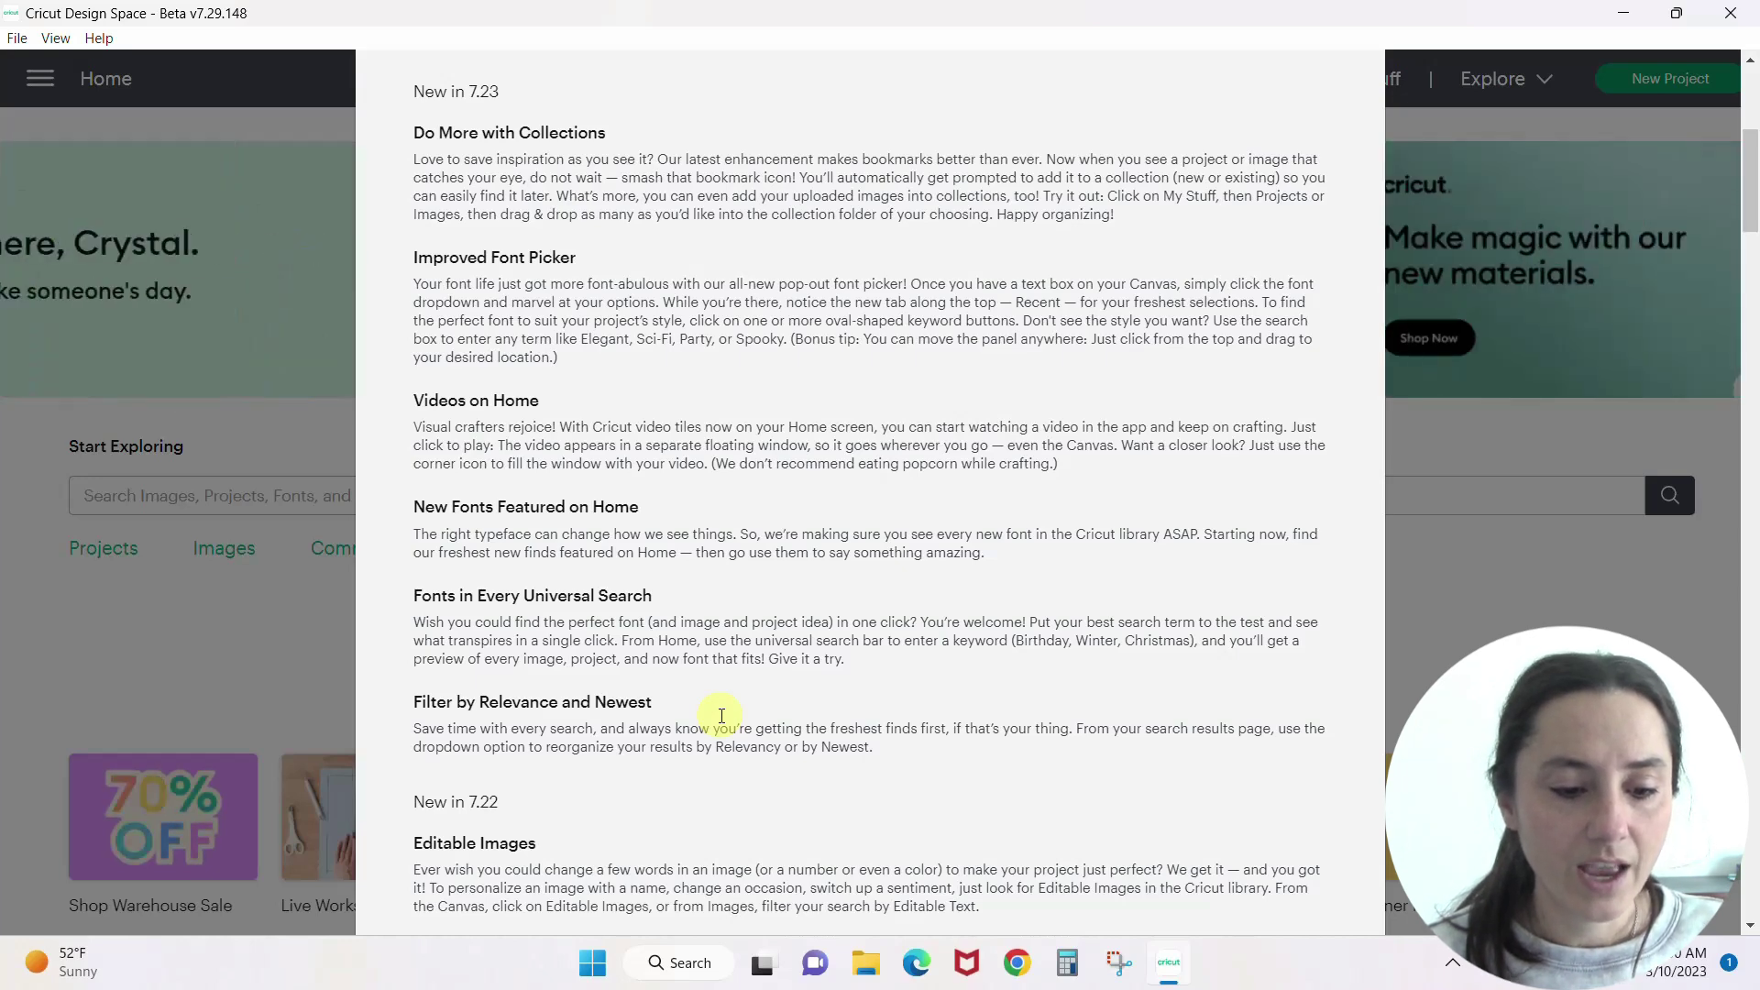
{"action": "scroll", "coordinate": [722, 715], "scroll_direction": "down", "scroll_amount": 2}
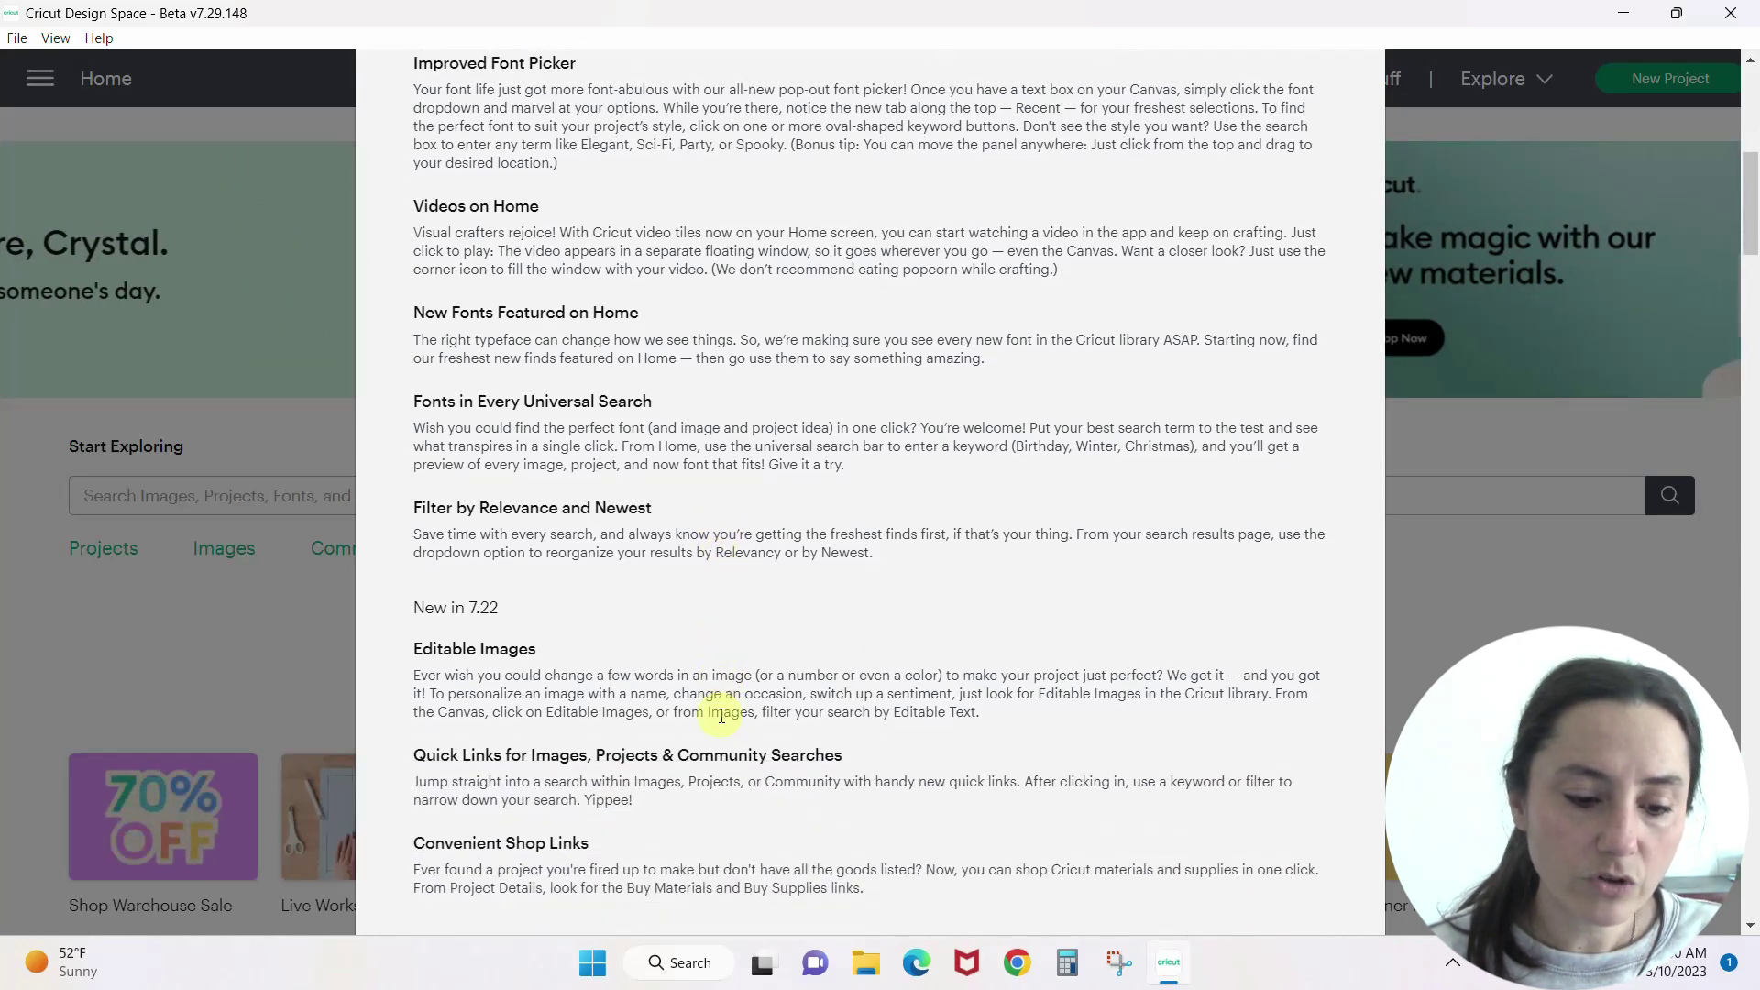
{"action": "scroll", "coordinate": [722, 715], "scroll_direction": "down", "scroll_amount": 6}
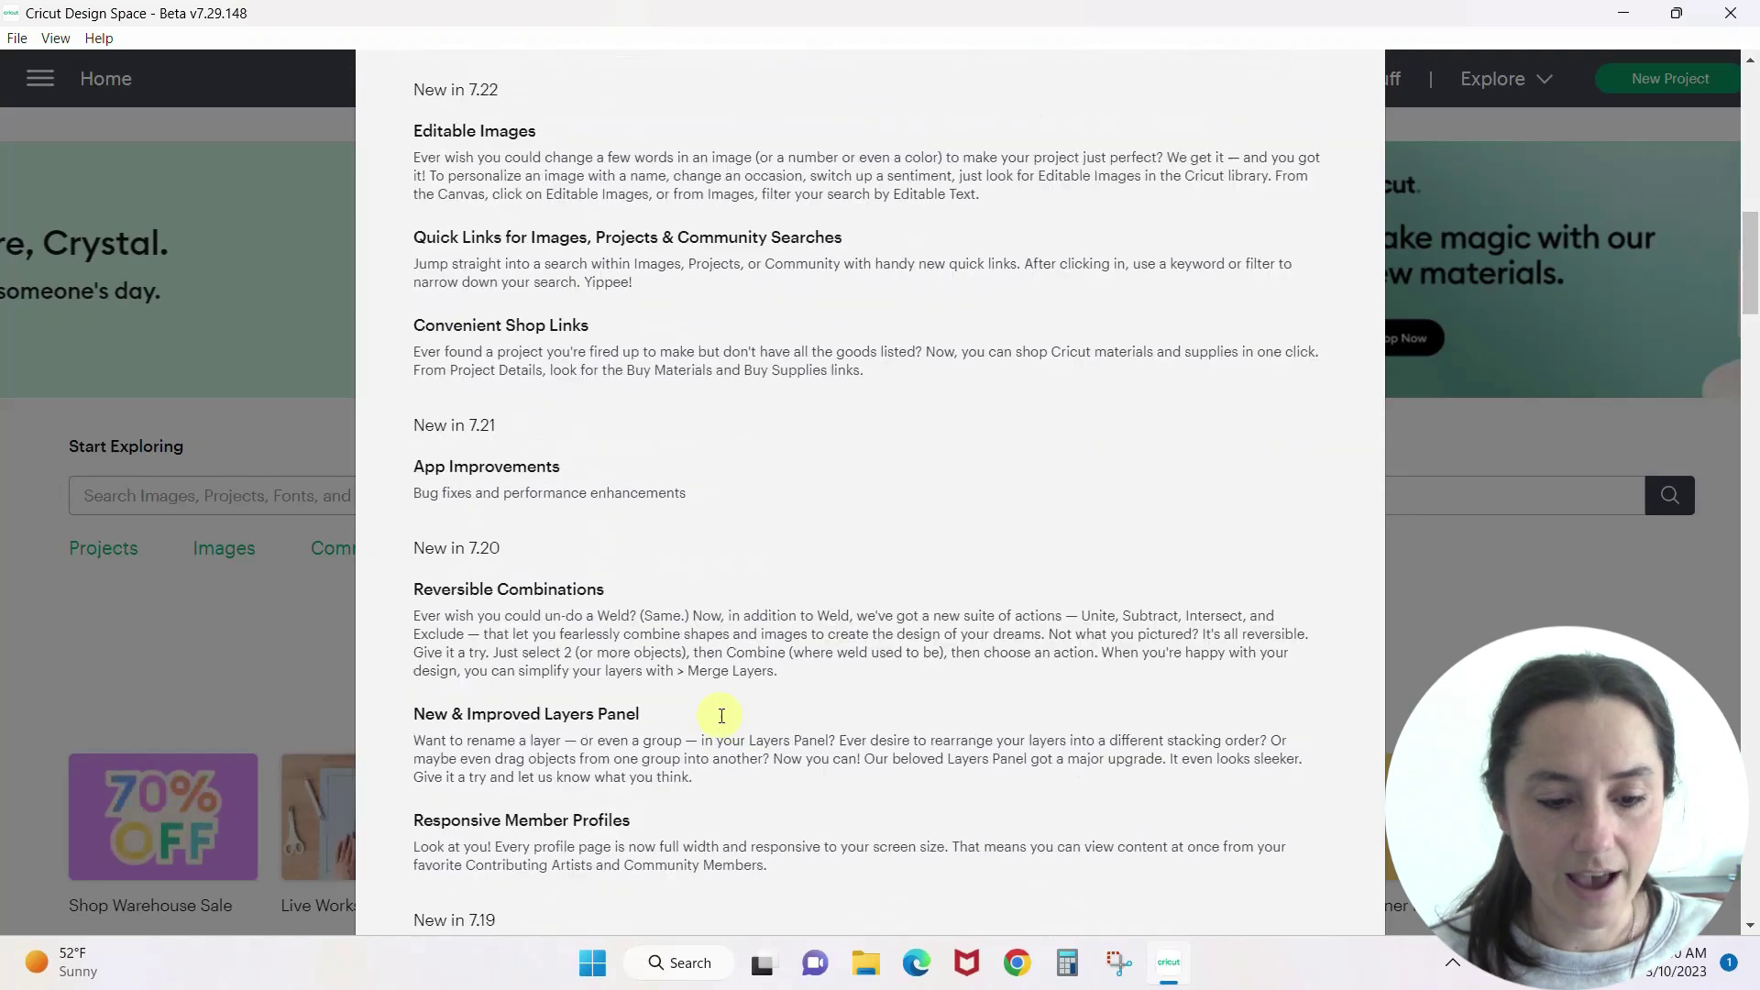
{"action": "scroll", "coordinate": [721, 715], "scroll_direction": "up", "scroll_amount": 14}
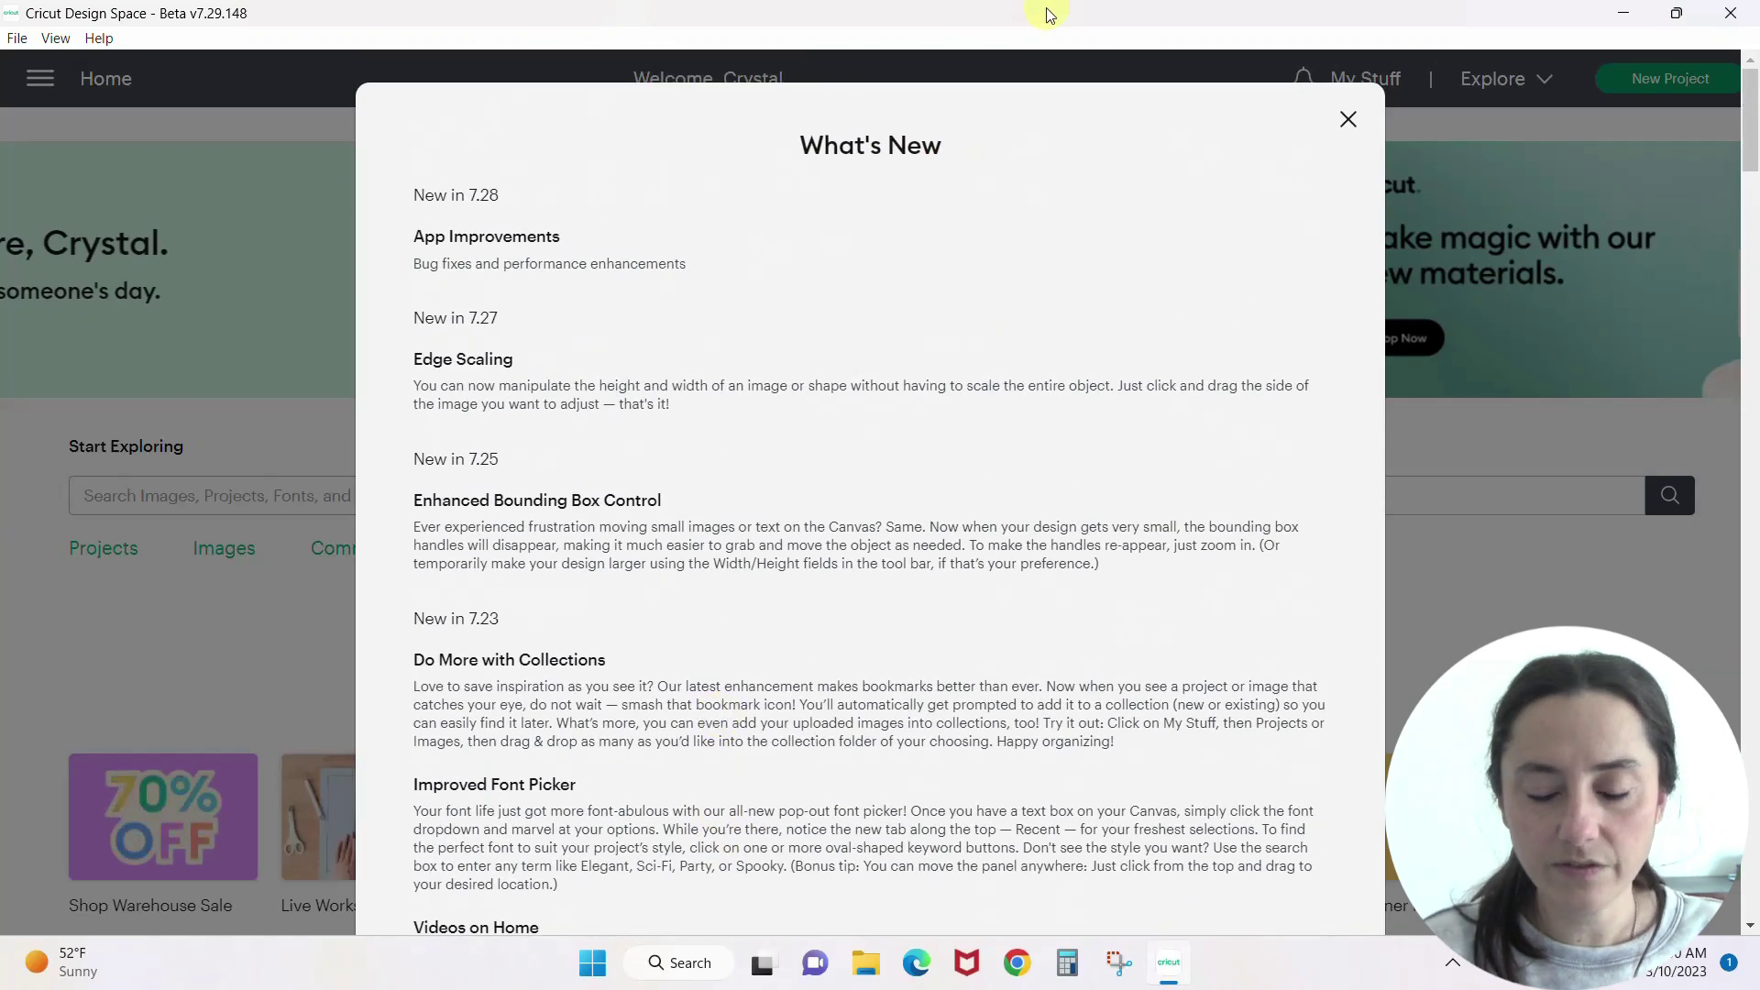
Close the What's New notes and start a blank Untitled project canvas
{"action": "left_click", "coordinate": [1350, 120]}
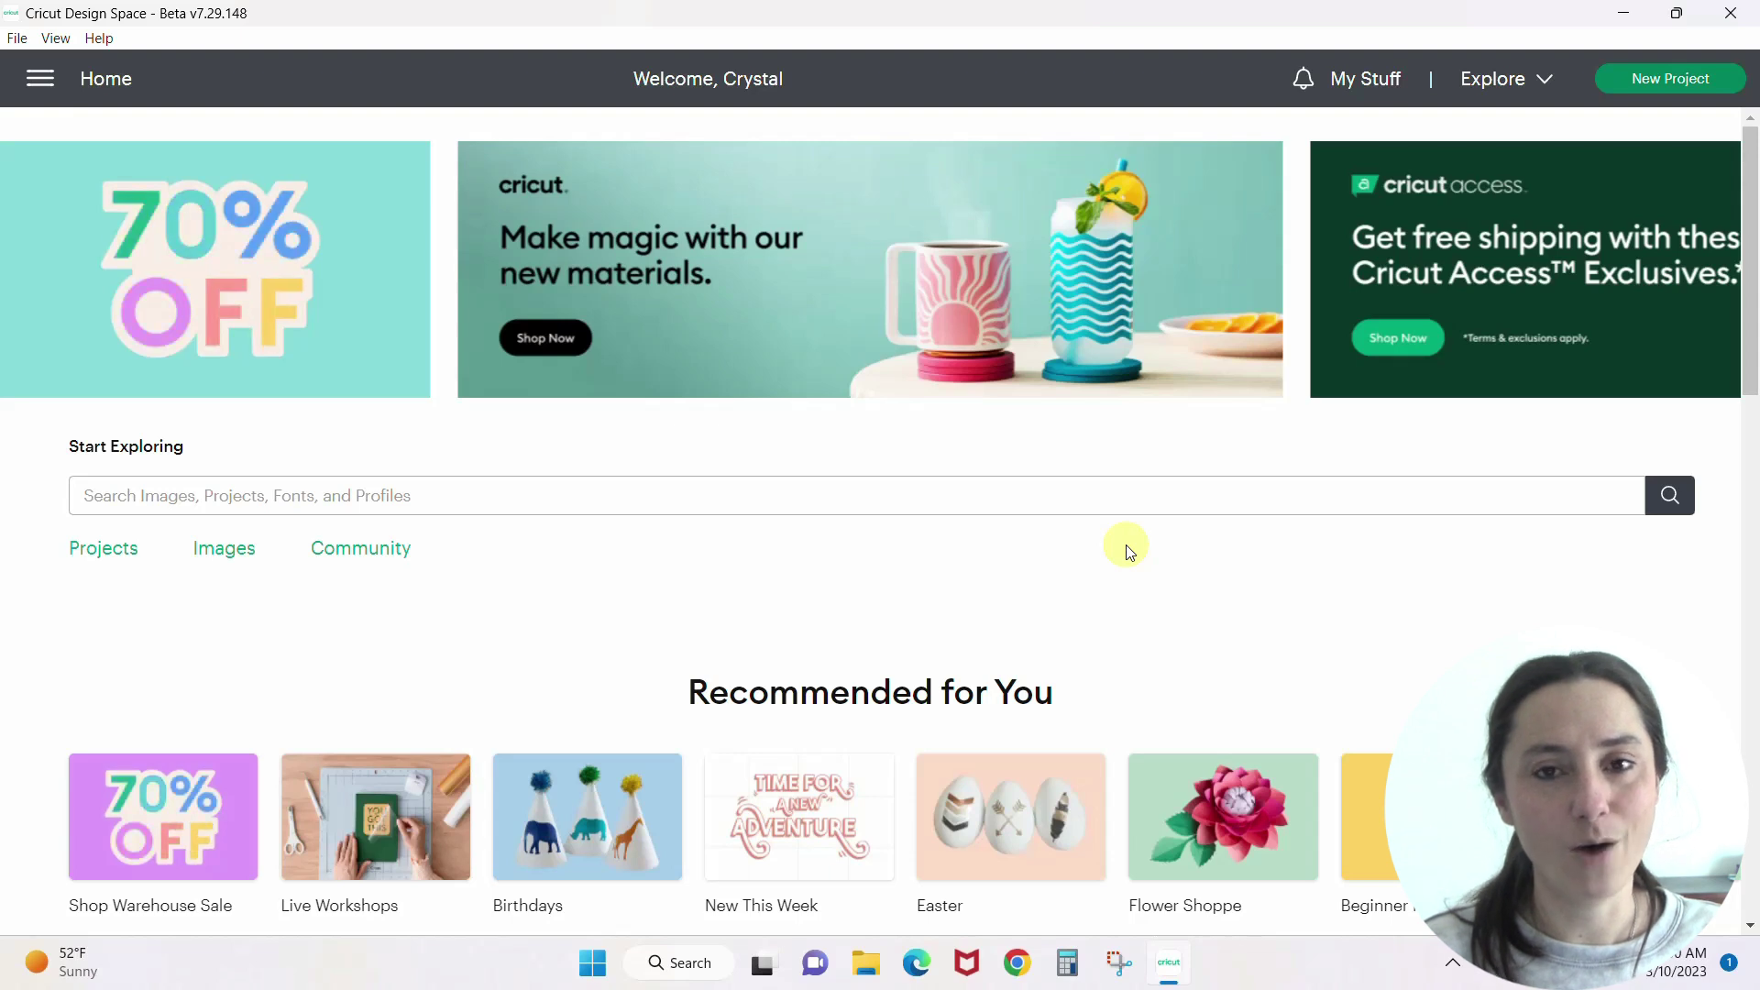
{"action": "left_click", "coordinate": [1659, 84]}
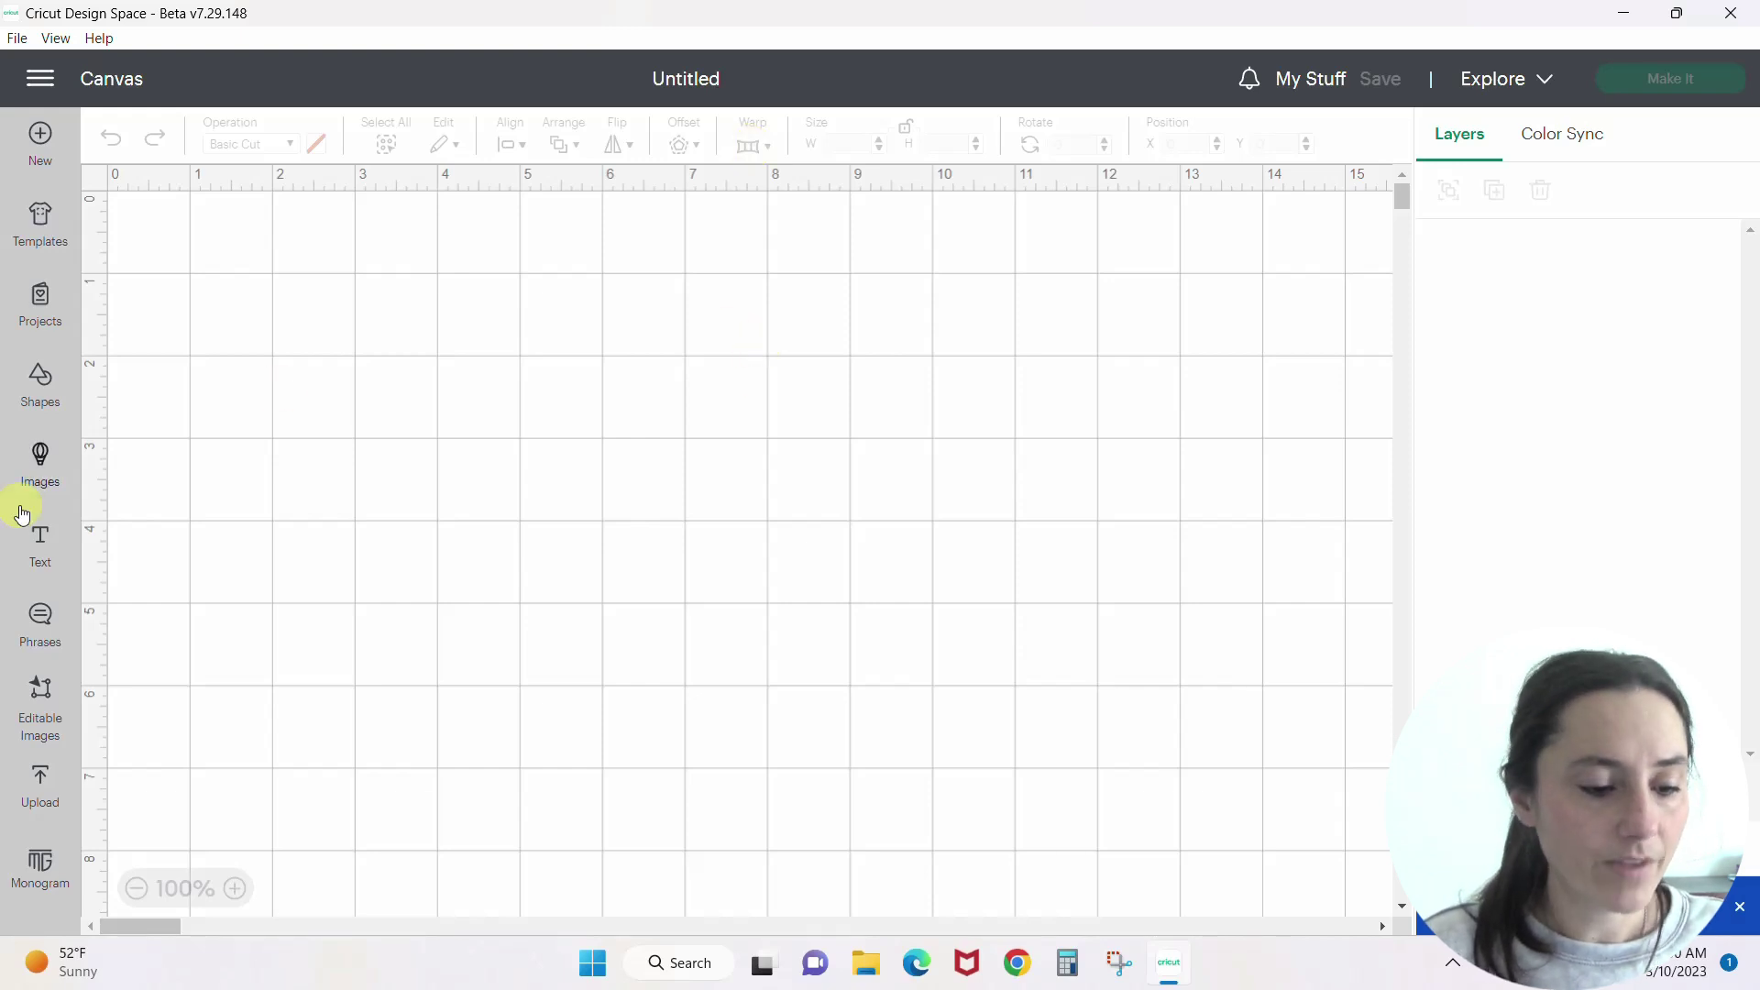
Add the text 'Crystal' and enlarge it to about 7.54 × 2.53 in
{"action": "left_click", "coordinate": [42, 550]}
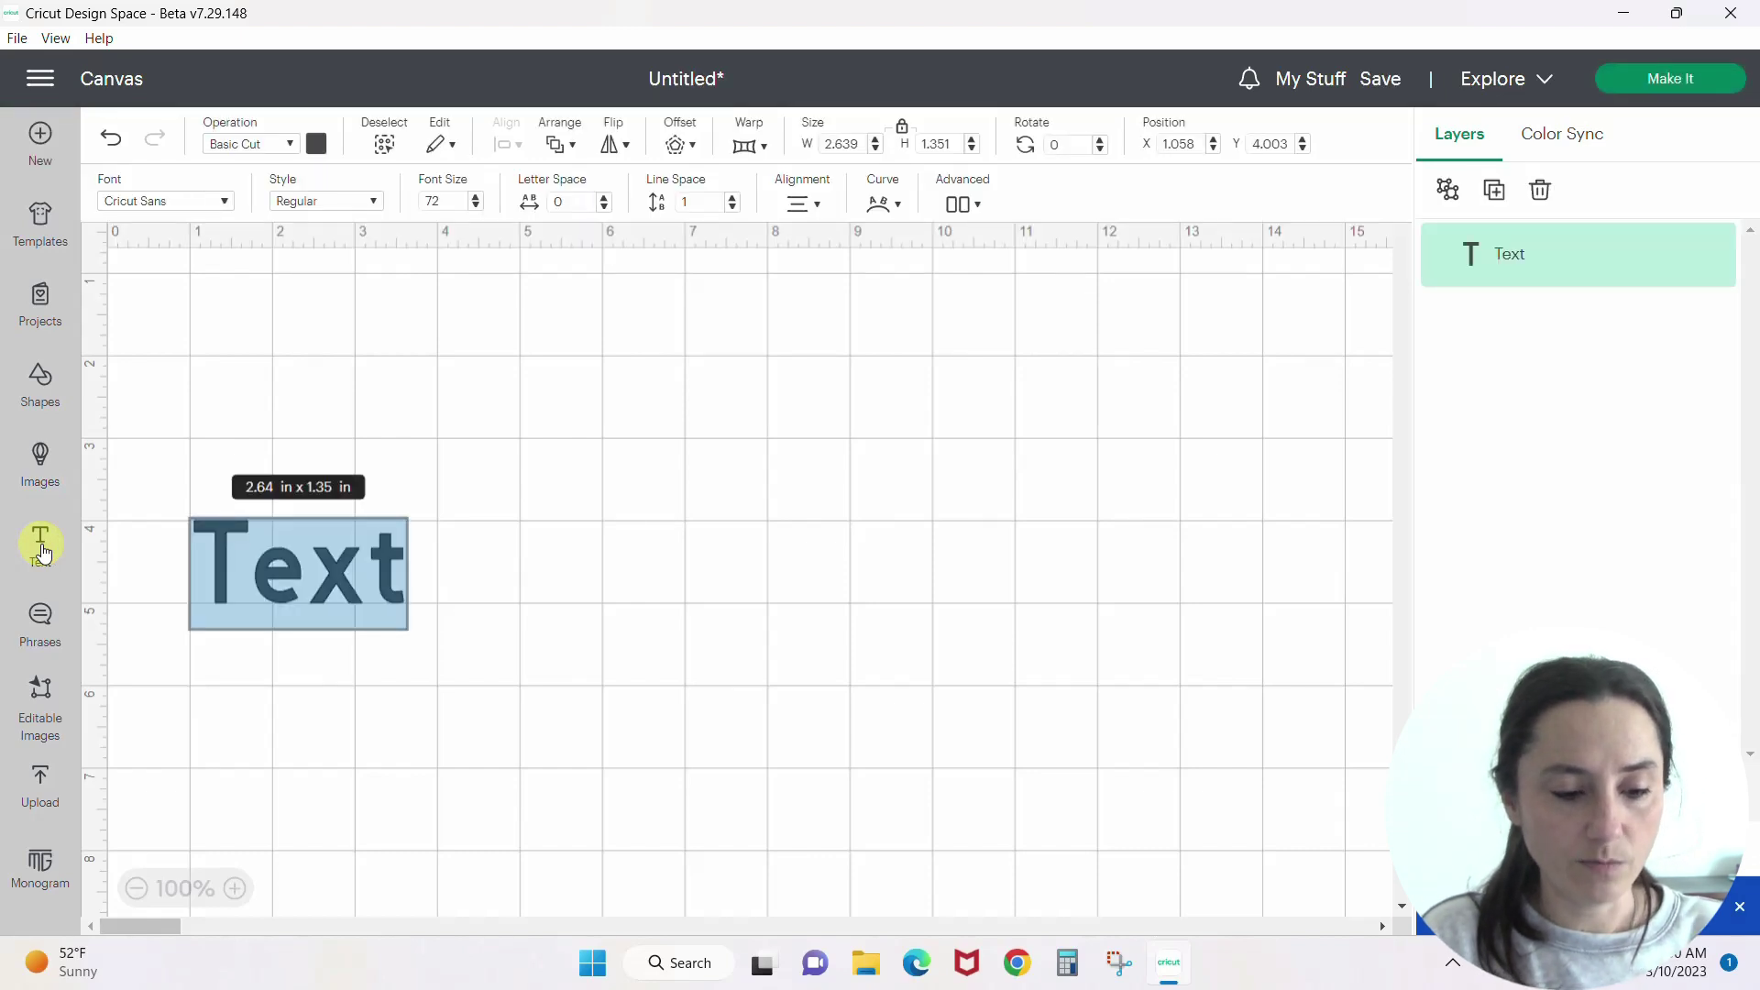
{"action": "type", "text": "Crystal"}
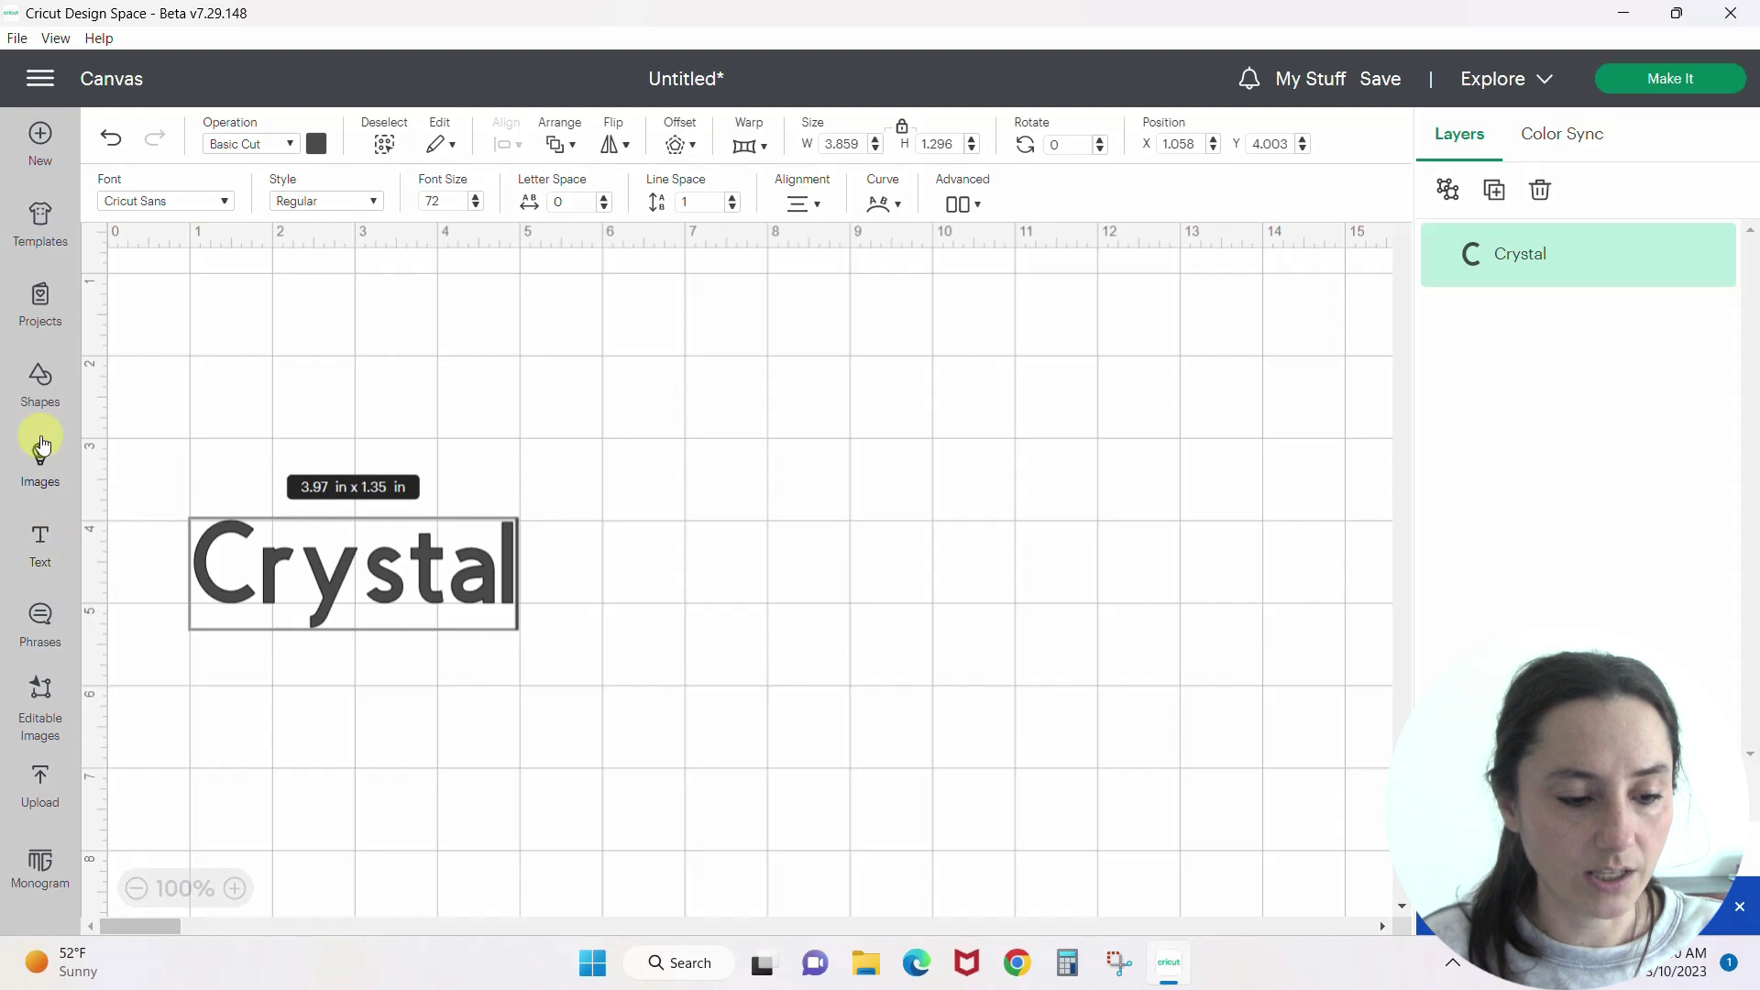
{"action": "left_click_drag", "start_coordinate": [476, 581], "coordinate": [755, 548]}
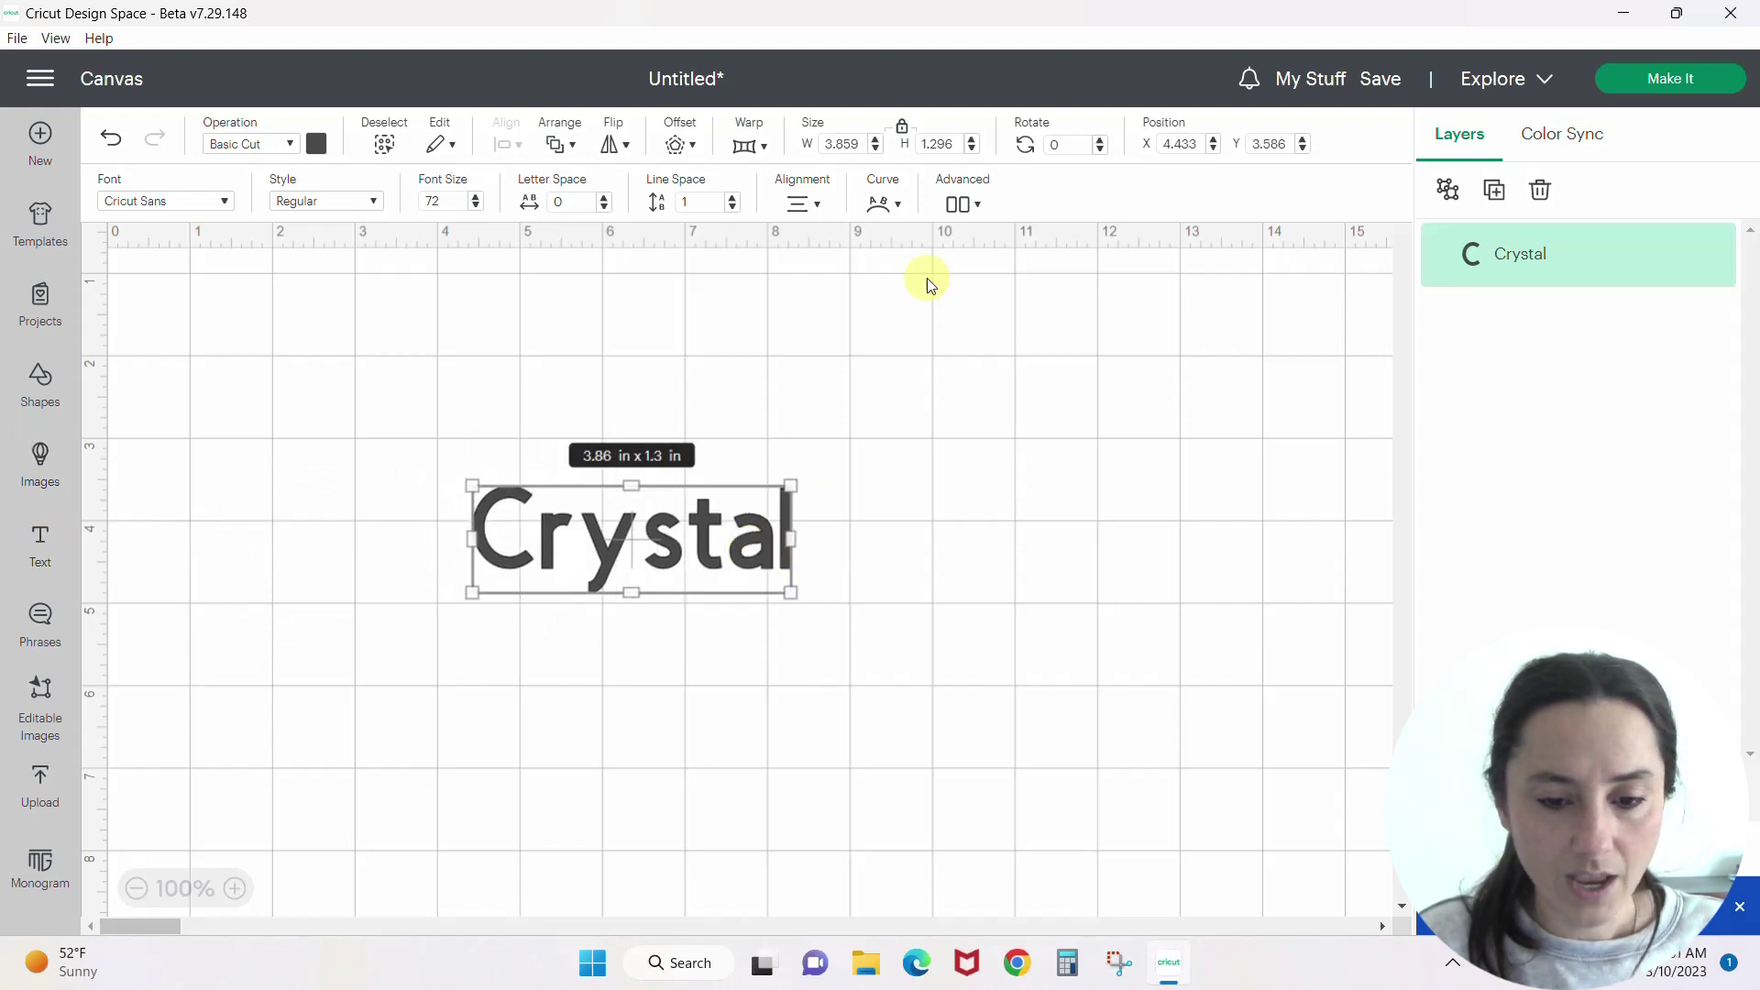
{"action": "left_click_drag", "start_coordinate": [794, 486], "coordinate": [1101, 391]}
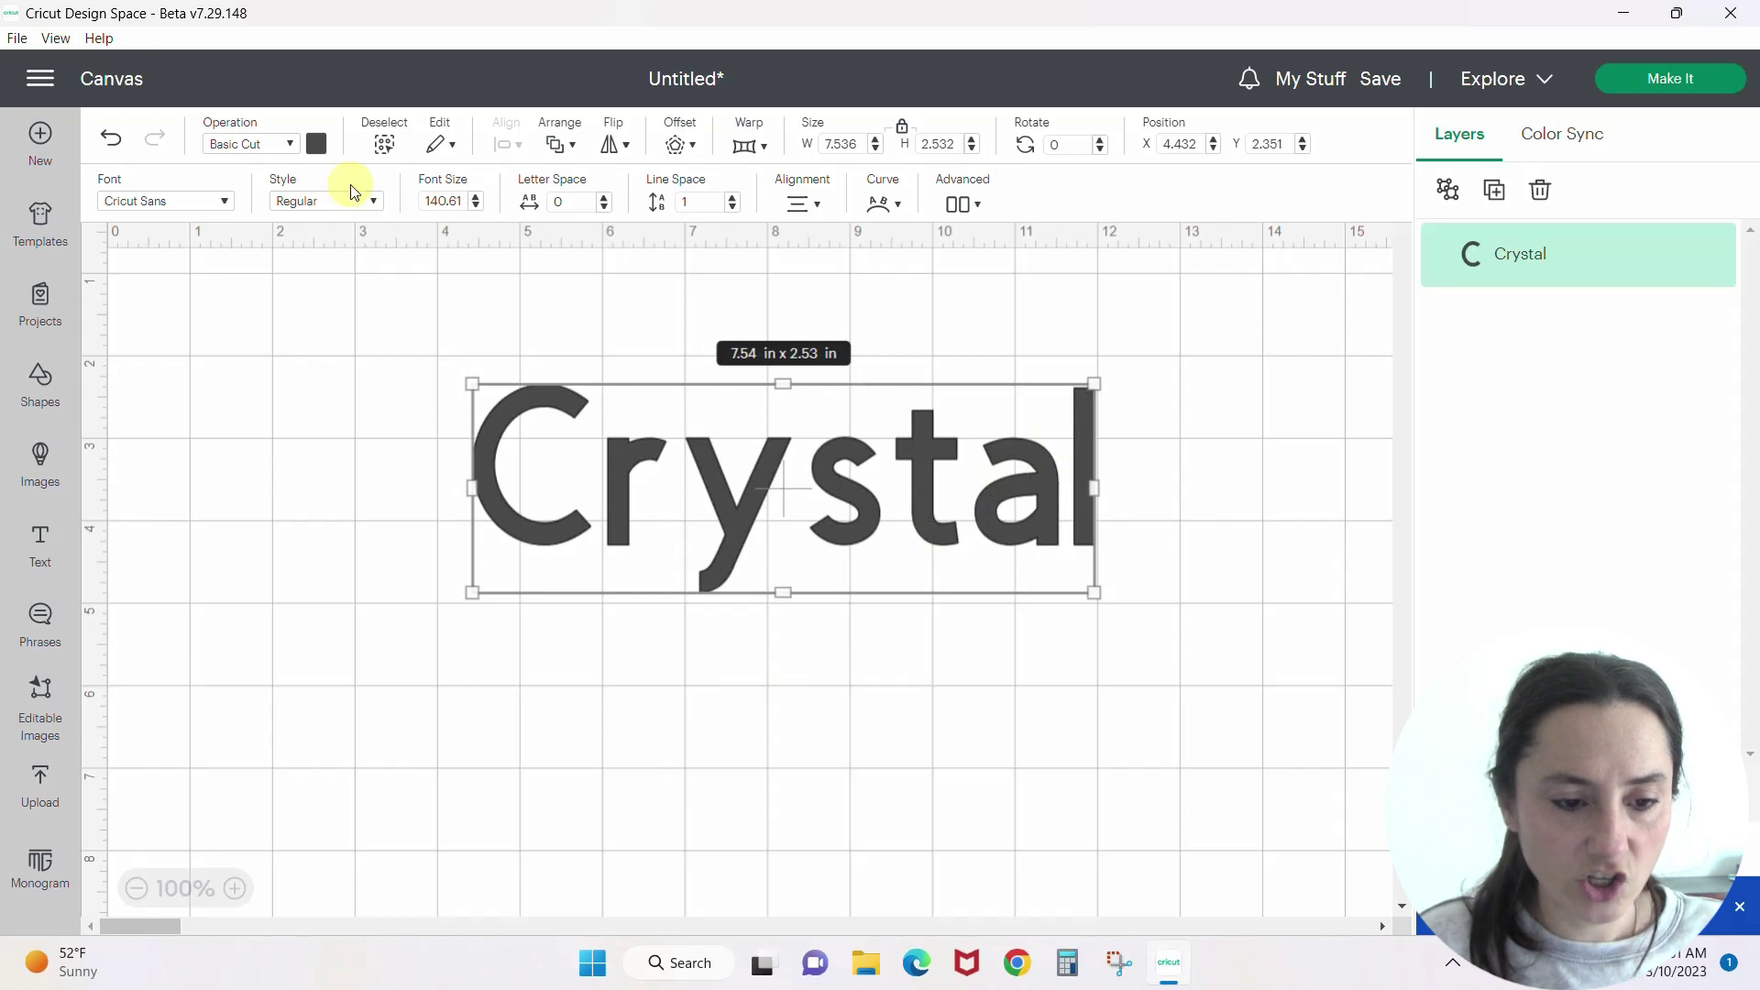
Recolor the Crystal text black and move it toward the canvas centre
{"action": "left_click", "coordinate": [315, 144]}
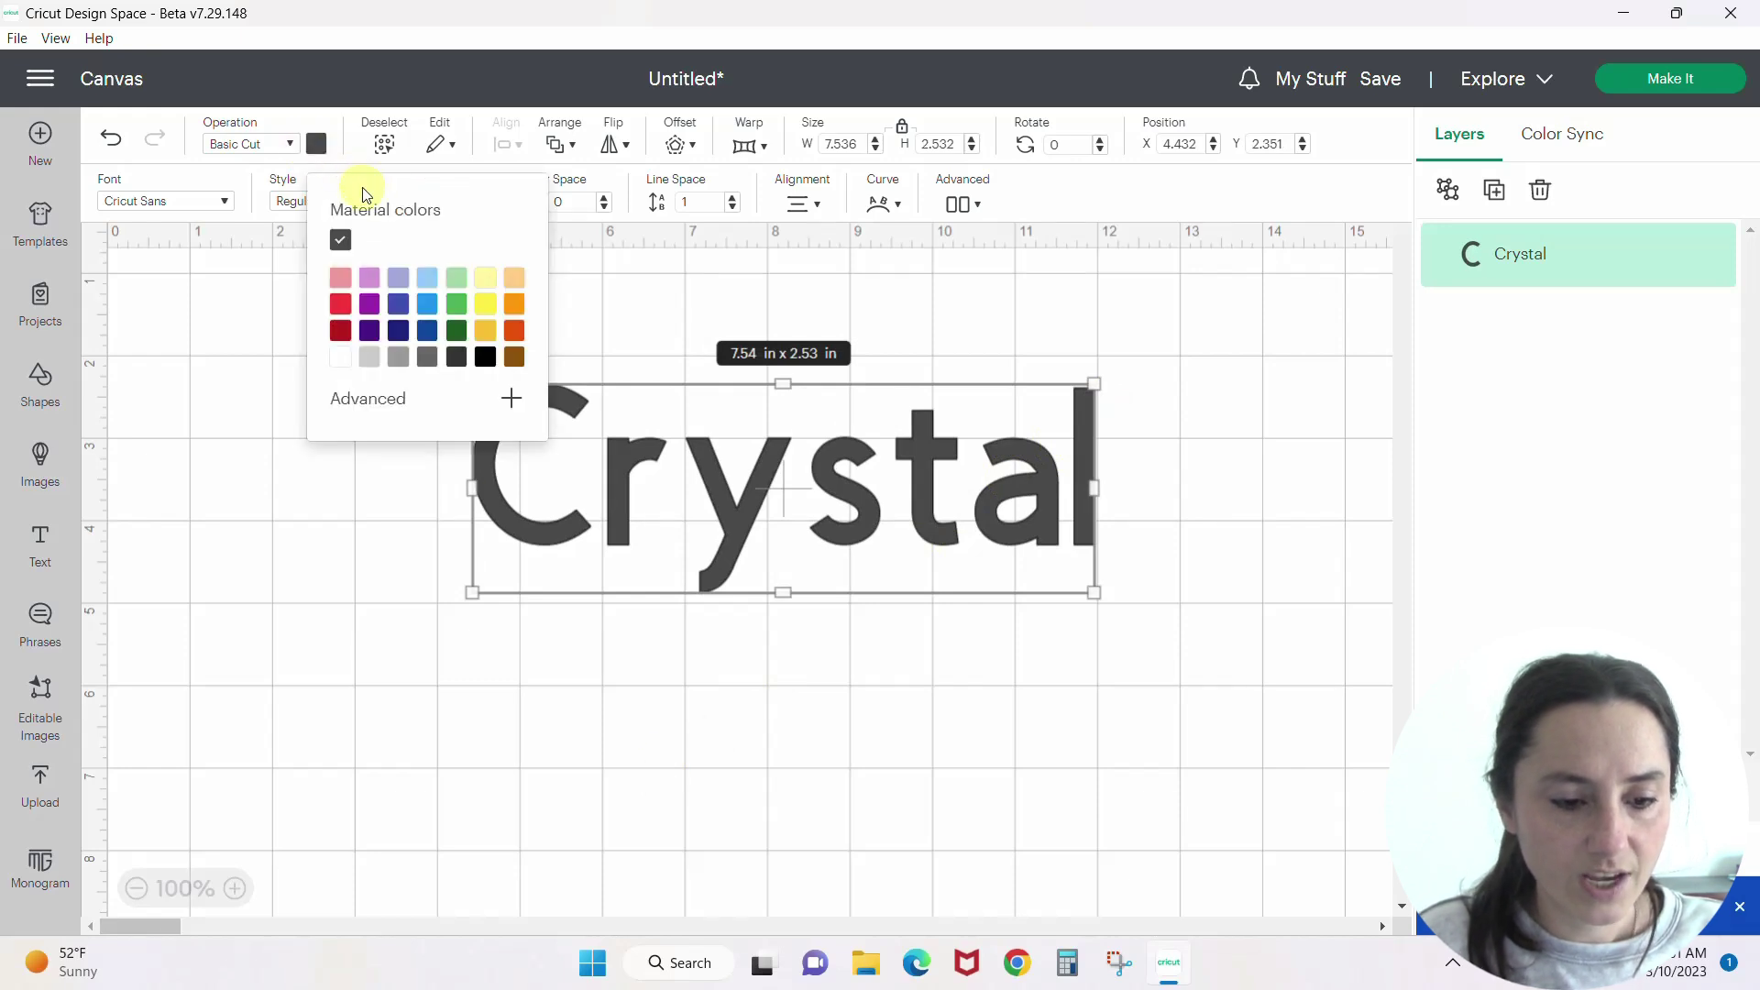
{"action": "left_click", "coordinate": [486, 358]}
{"action": "left_click", "coordinate": [539, 694]}
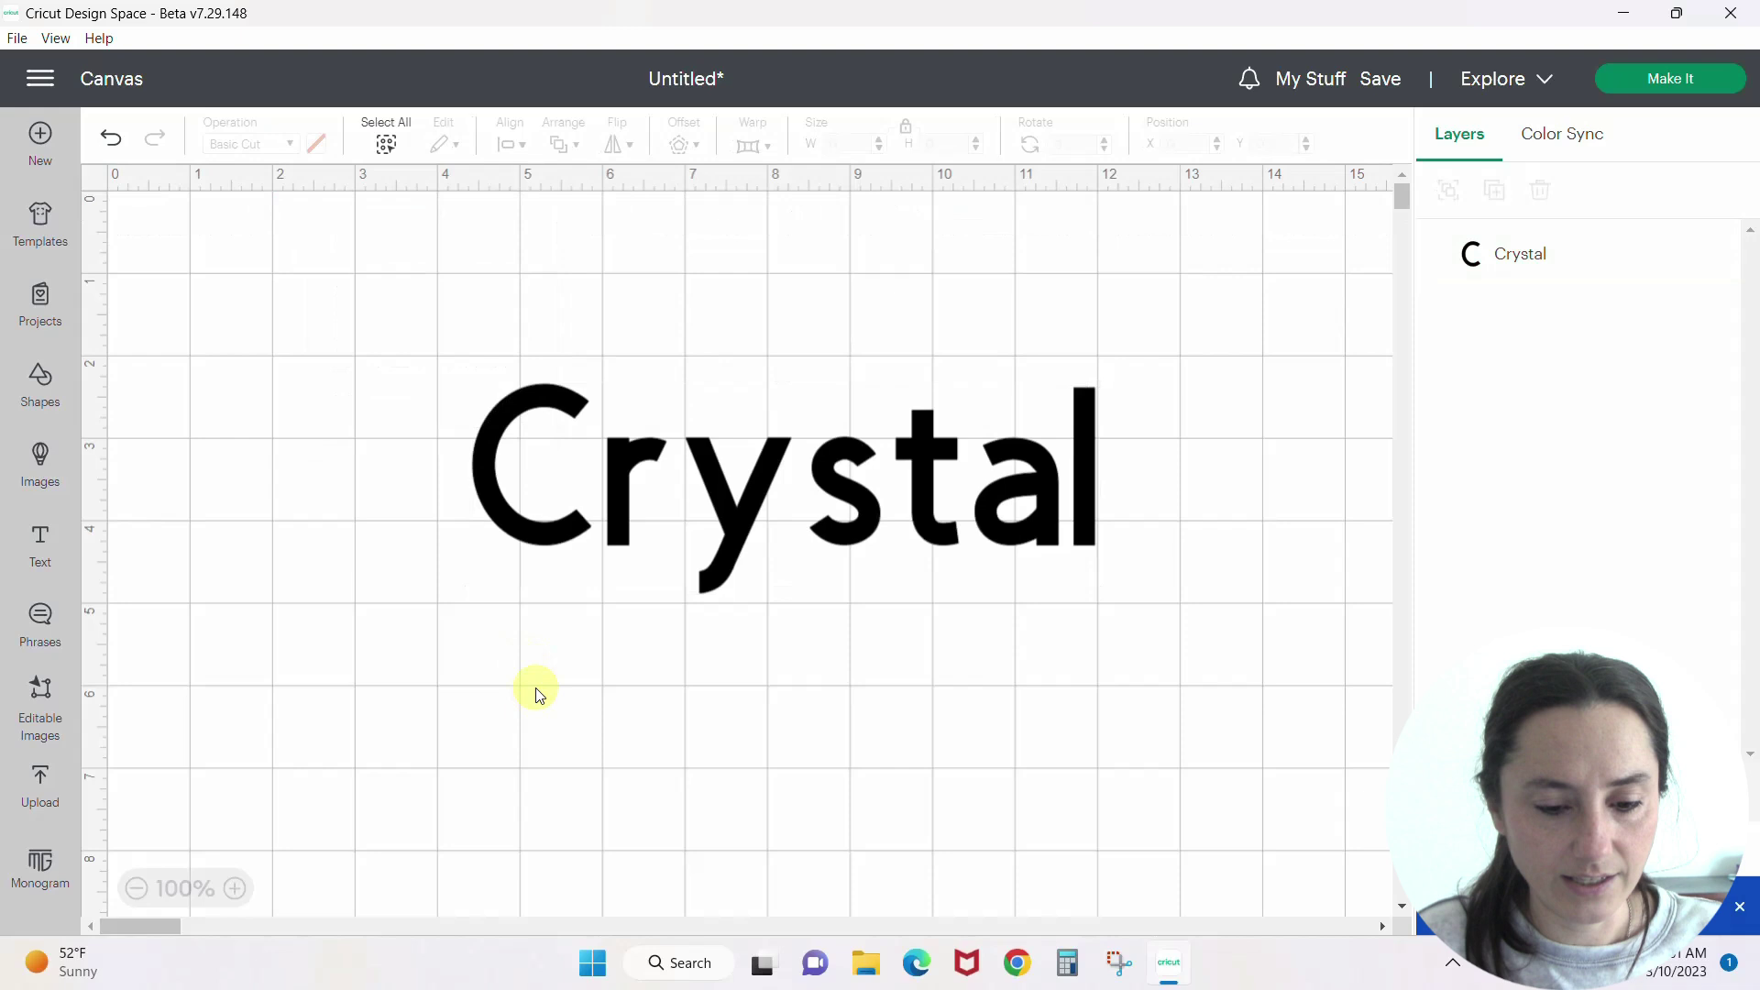
{"action": "left_click_drag", "start_coordinate": [862, 507], "coordinate": [891, 569]}
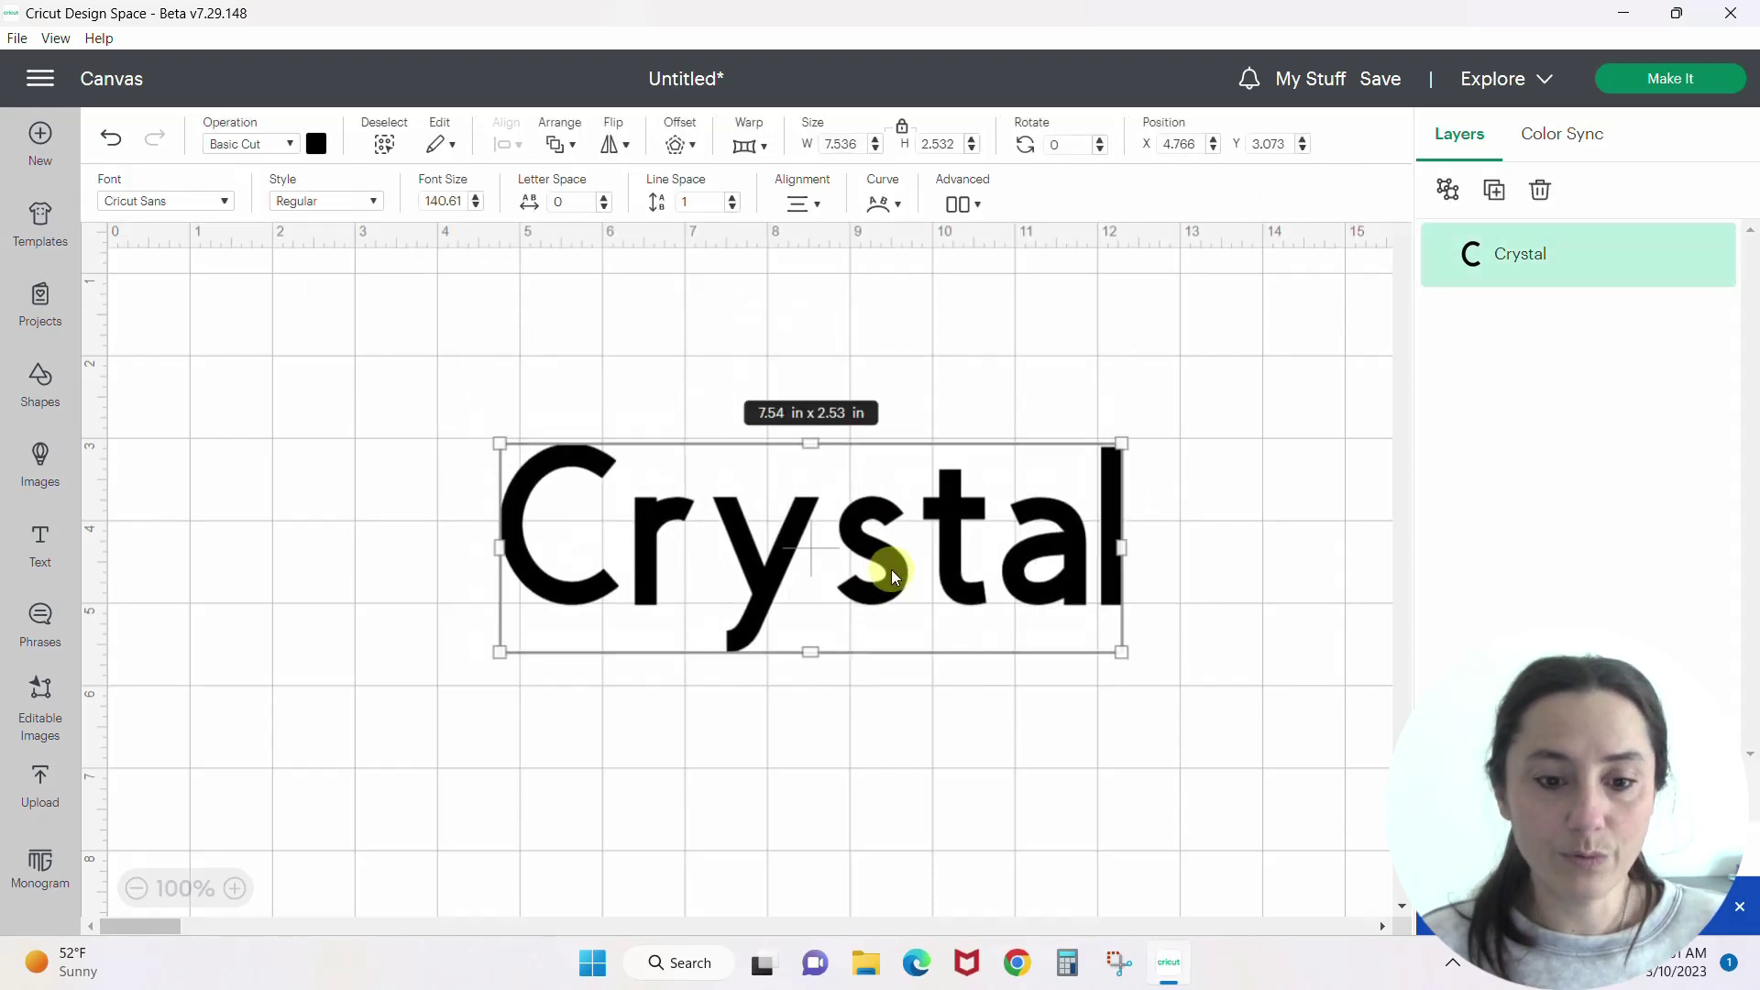
Browse the Warp preset list for the Crystal text
{"action": "left_click", "coordinate": [744, 149]}
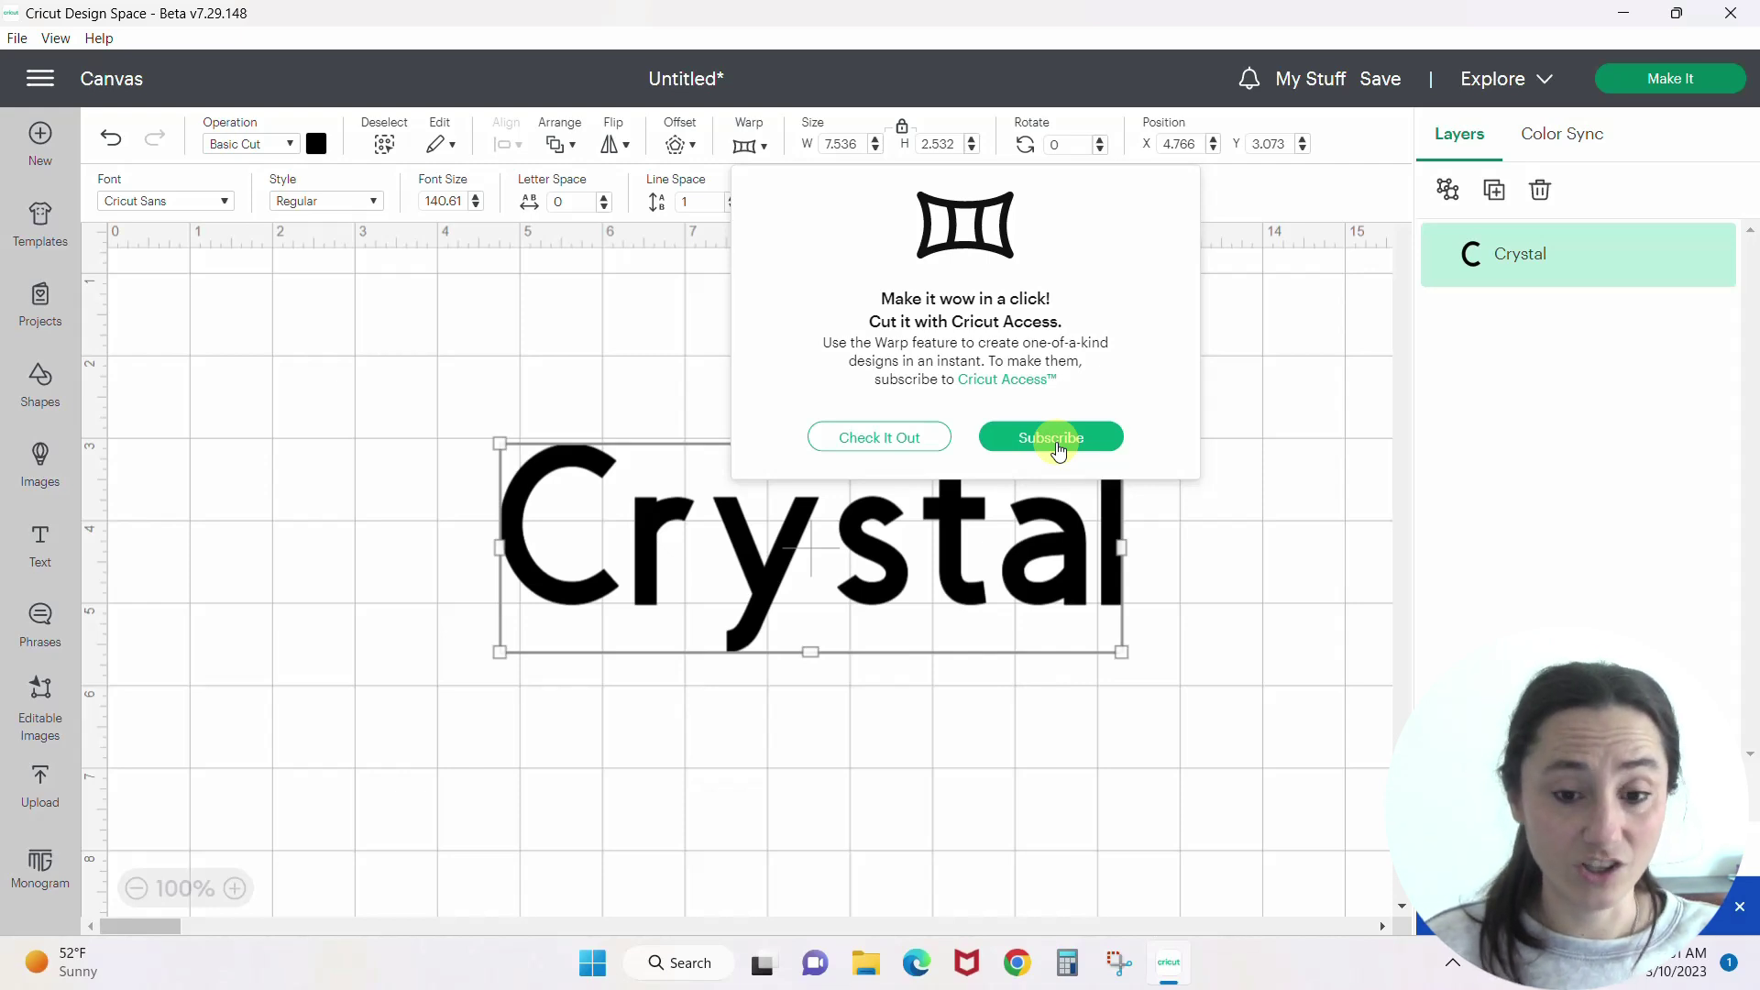
{"action": "left_click", "coordinate": [897, 446]}
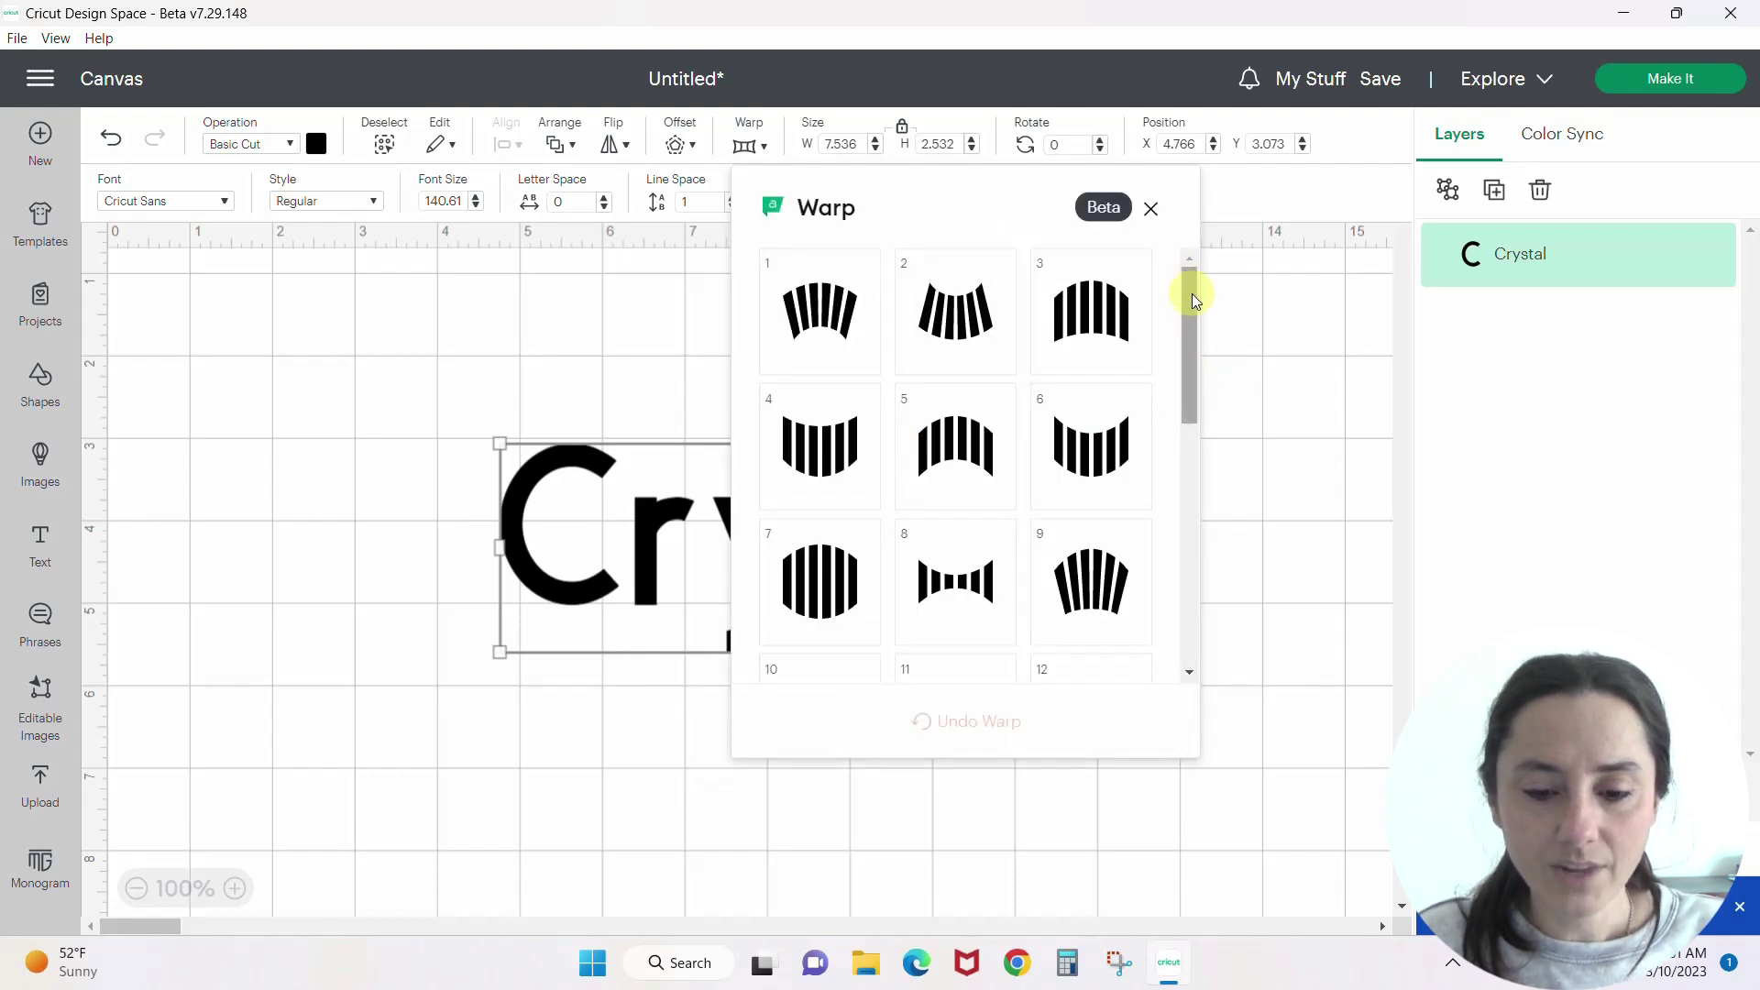
{"action": "left_click_drag", "start_coordinate": [1192, 294], "coordinate": [1252, 220]}
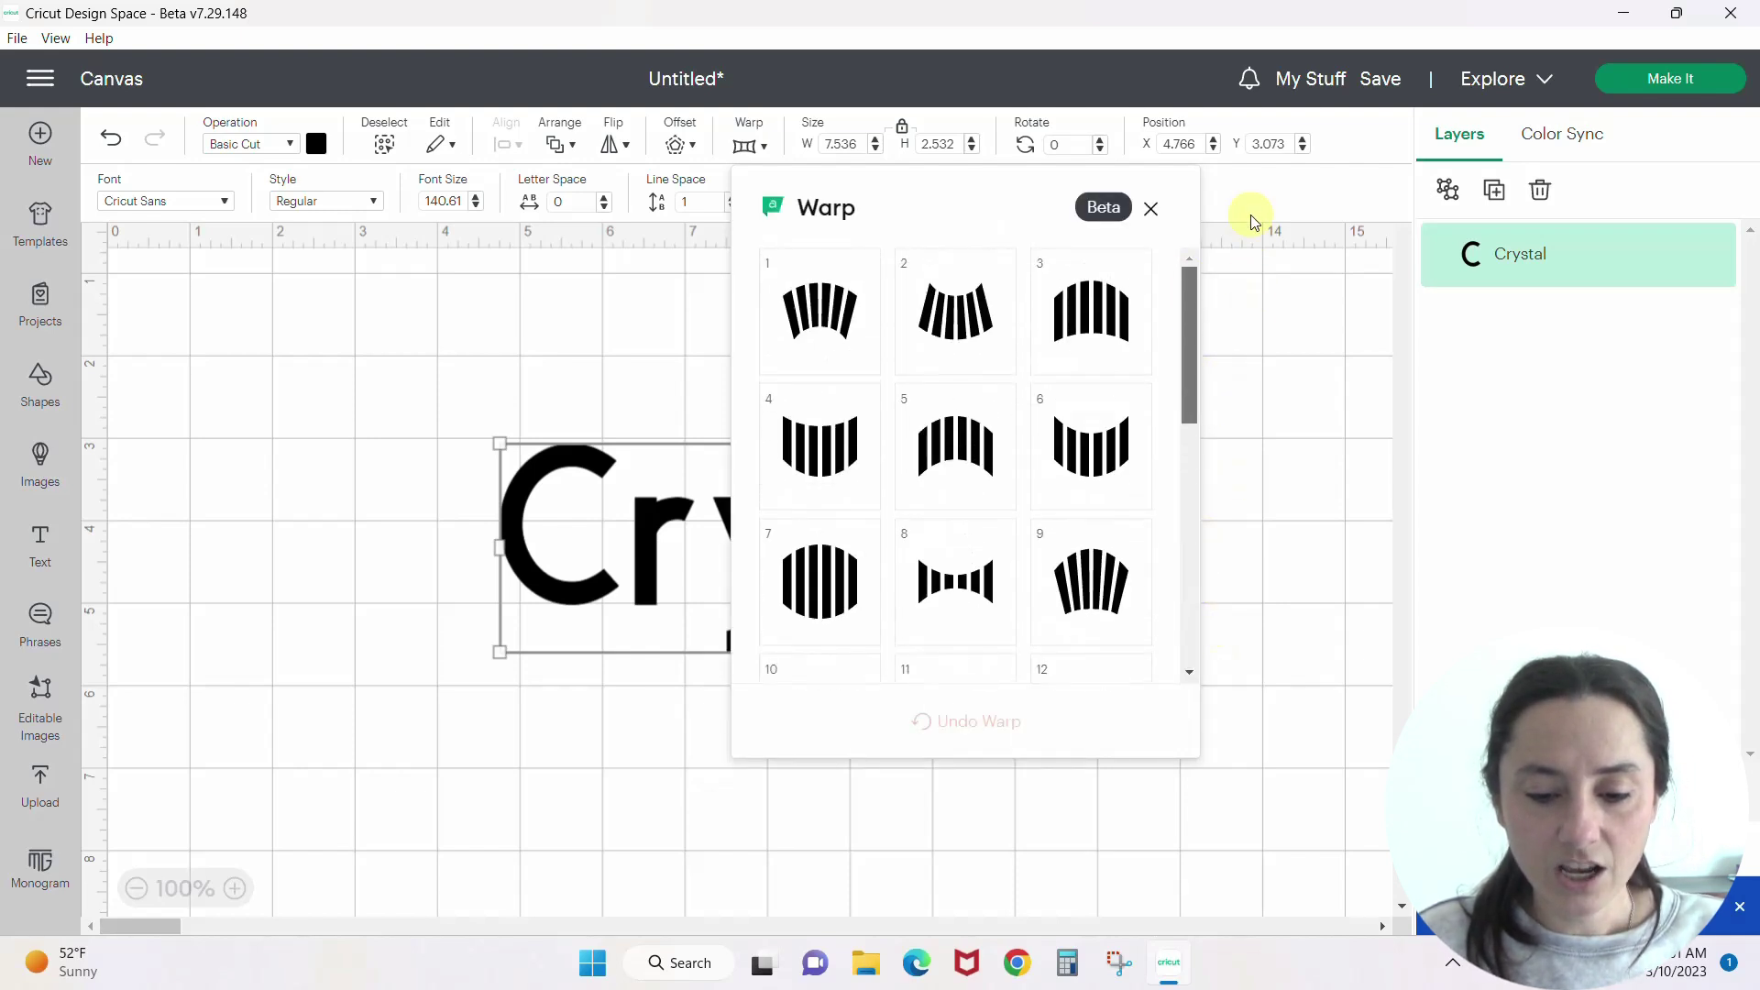
{"action": "left_click_drag", "start_coordinate": [1191, 360], "coordinate": [1232, 252]}
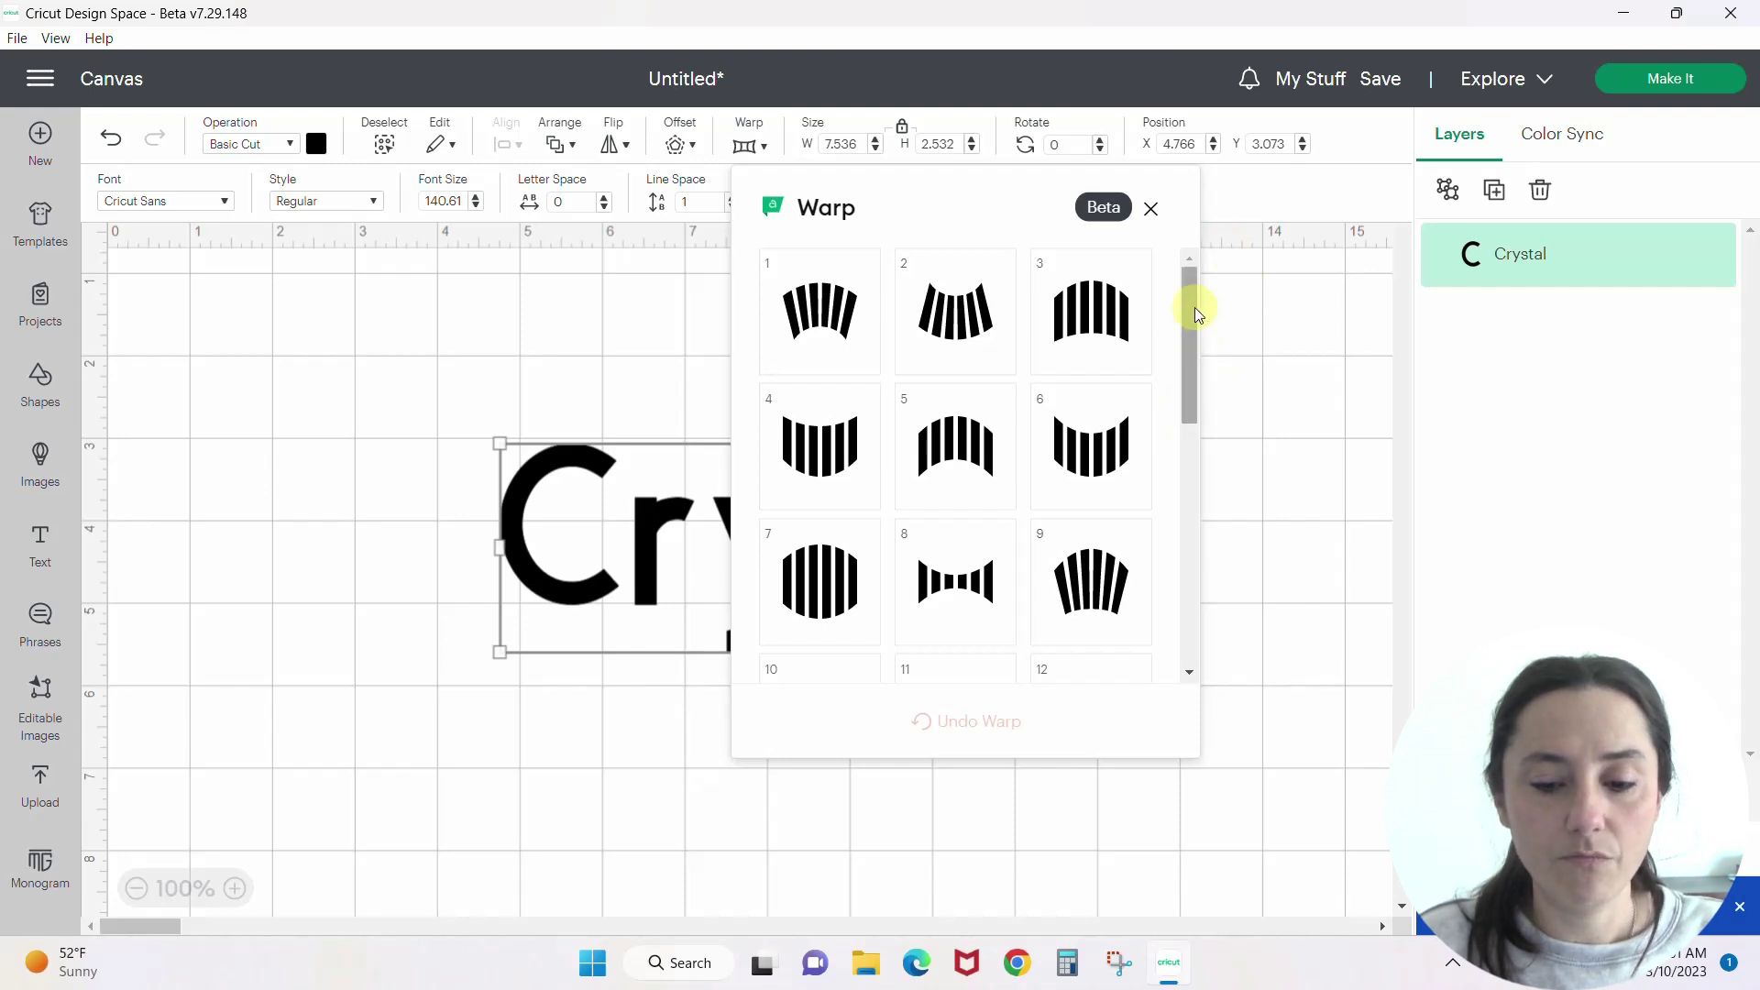
{"action": "left_click_drag", "start_coordinate": [1188, 314], "coordinate": [1194, 352]}
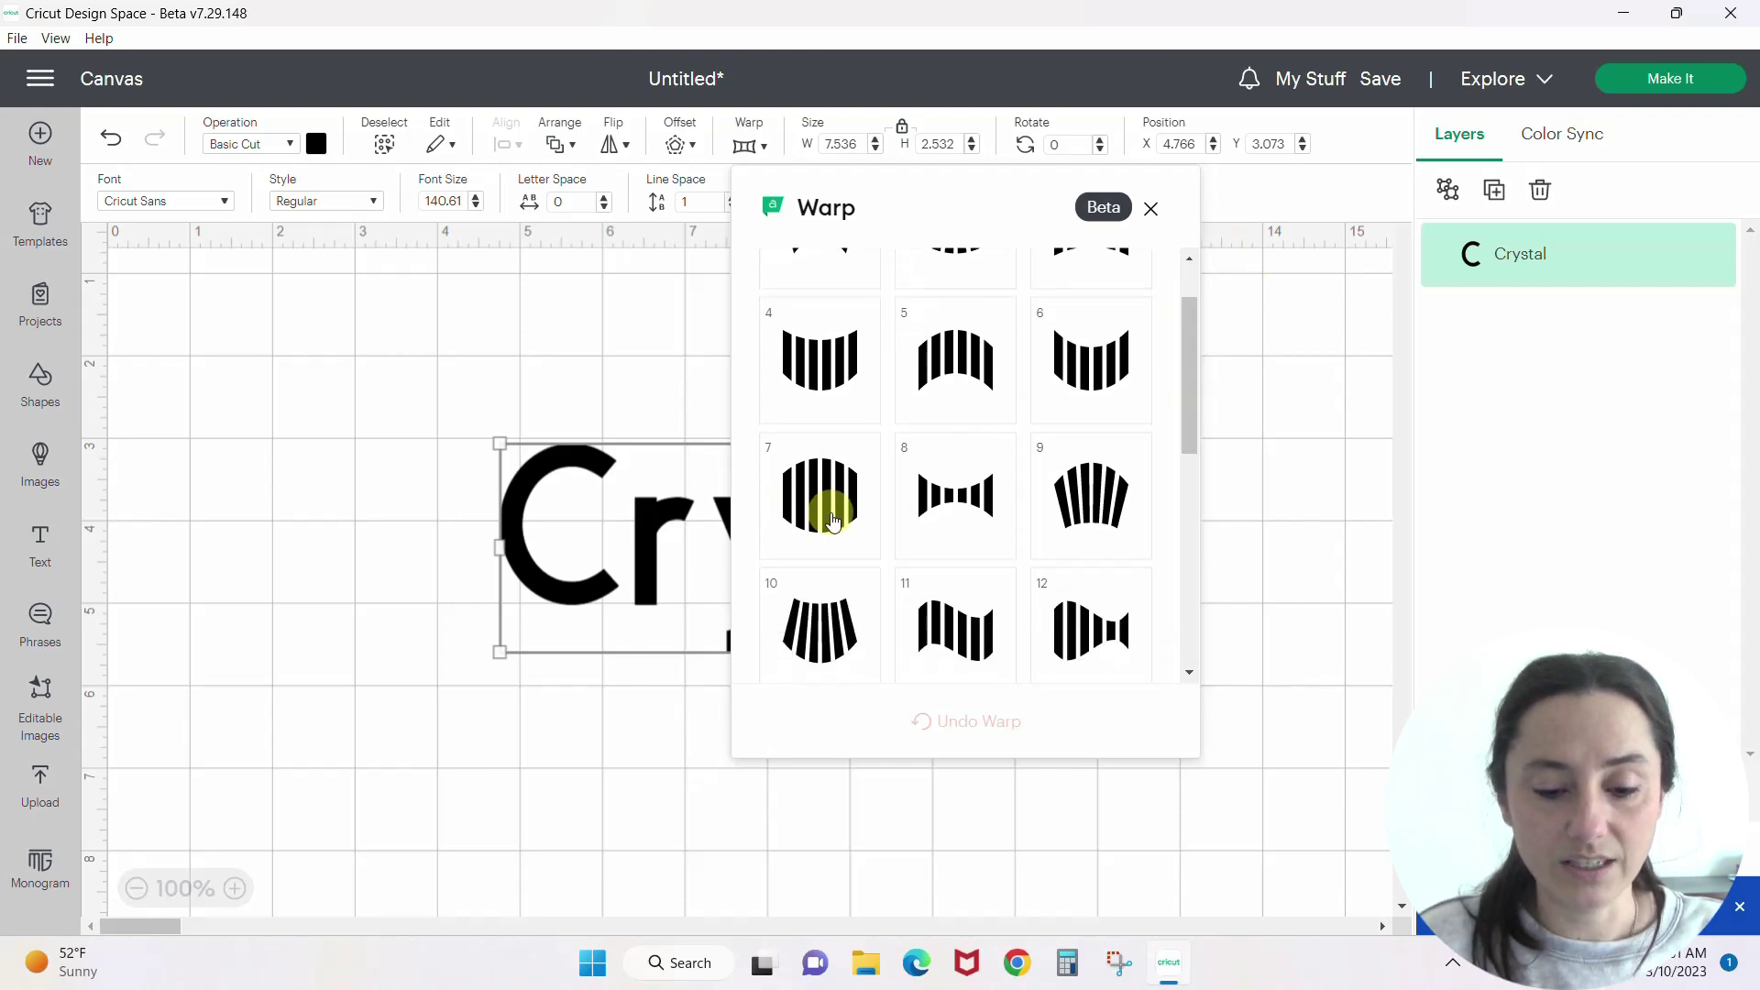
Shrink Crystal to 5.72 × 1.92 in, shift it left, and bulge it with warp preset 7
{"action": "left_click_drag", "start_coordinate": [629, 503], "coordinate": [291, 497]}
{"action": "left_click_drag", "start_coordinate": [146, 596], "coordinate": [284, 544]}
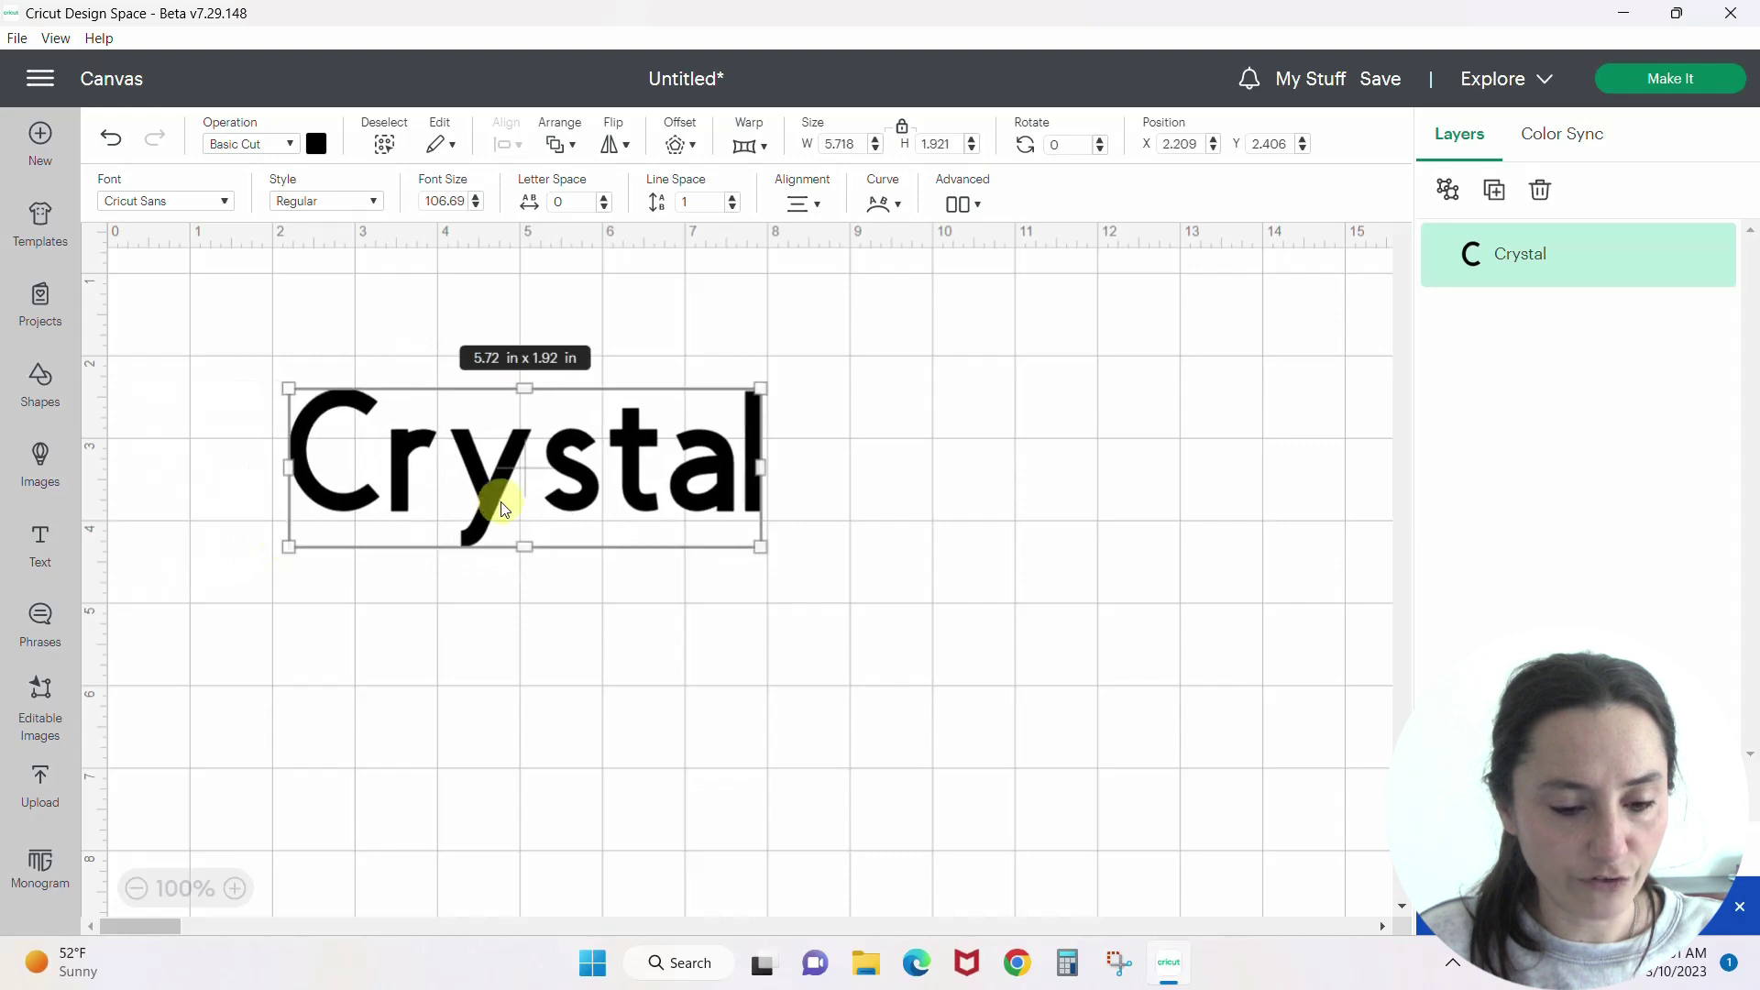
{"action": "left_click_drag", "start_coordinate": [569, 499], "coordinate": [459, 501]}
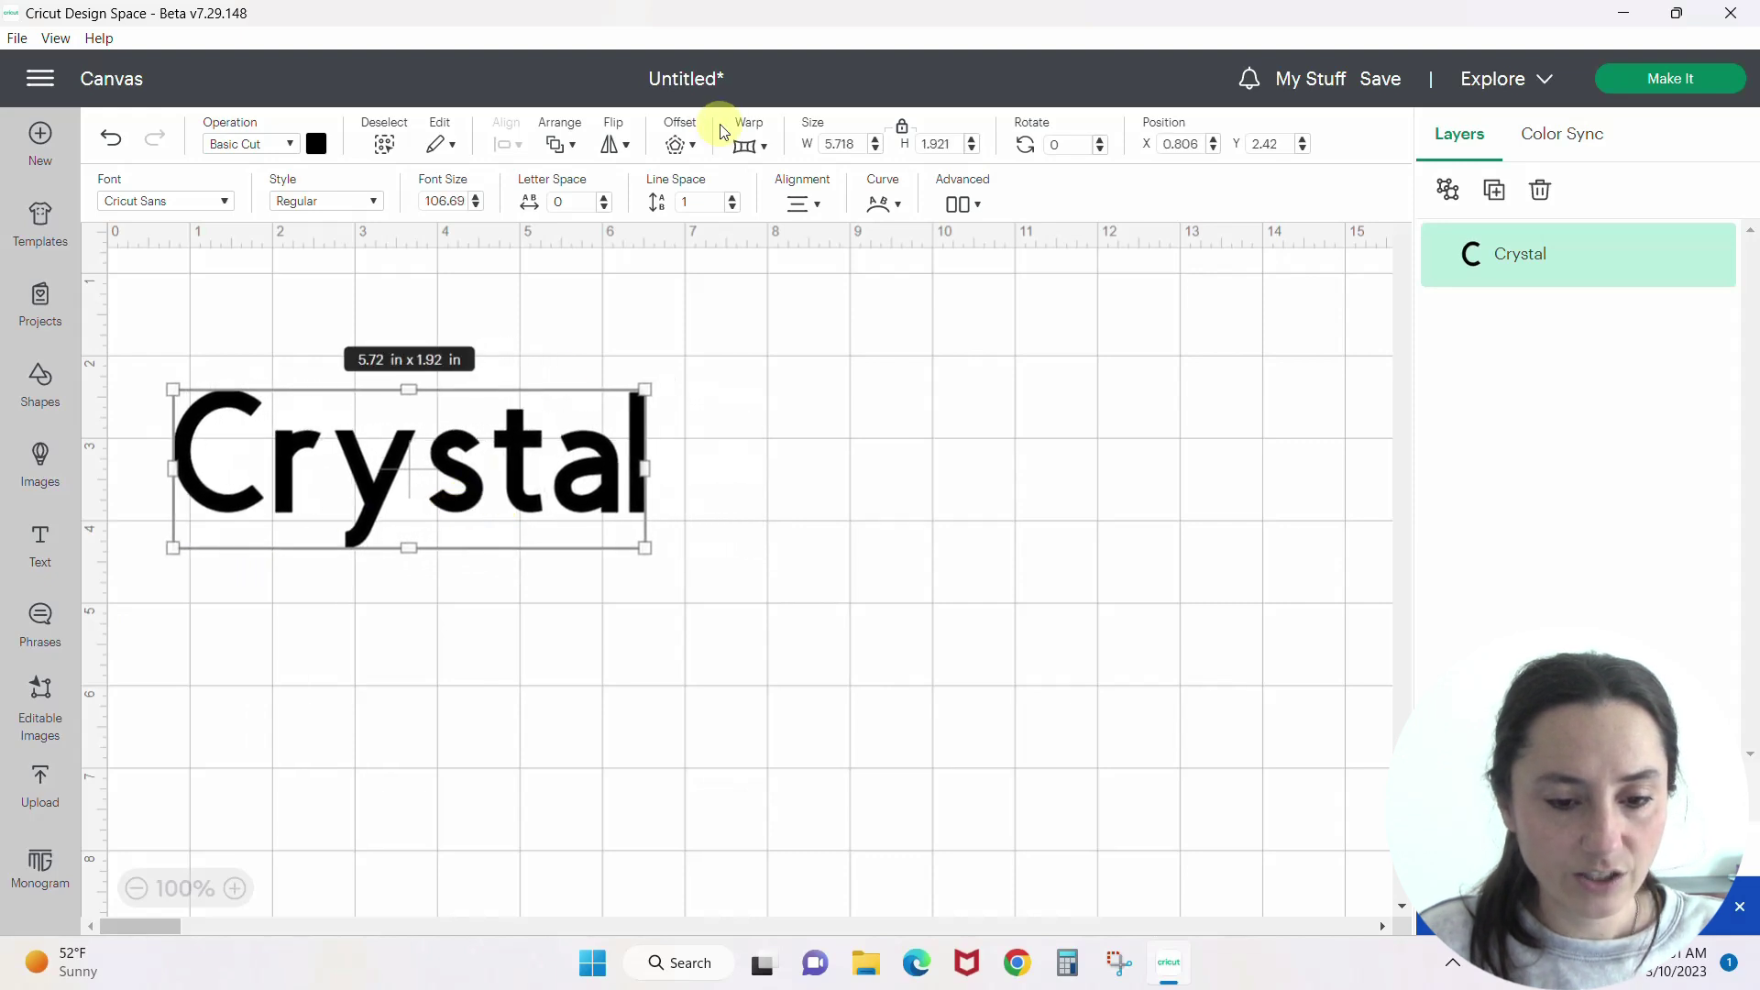
{"action": "left_click", "coordinate": [746, 144]}
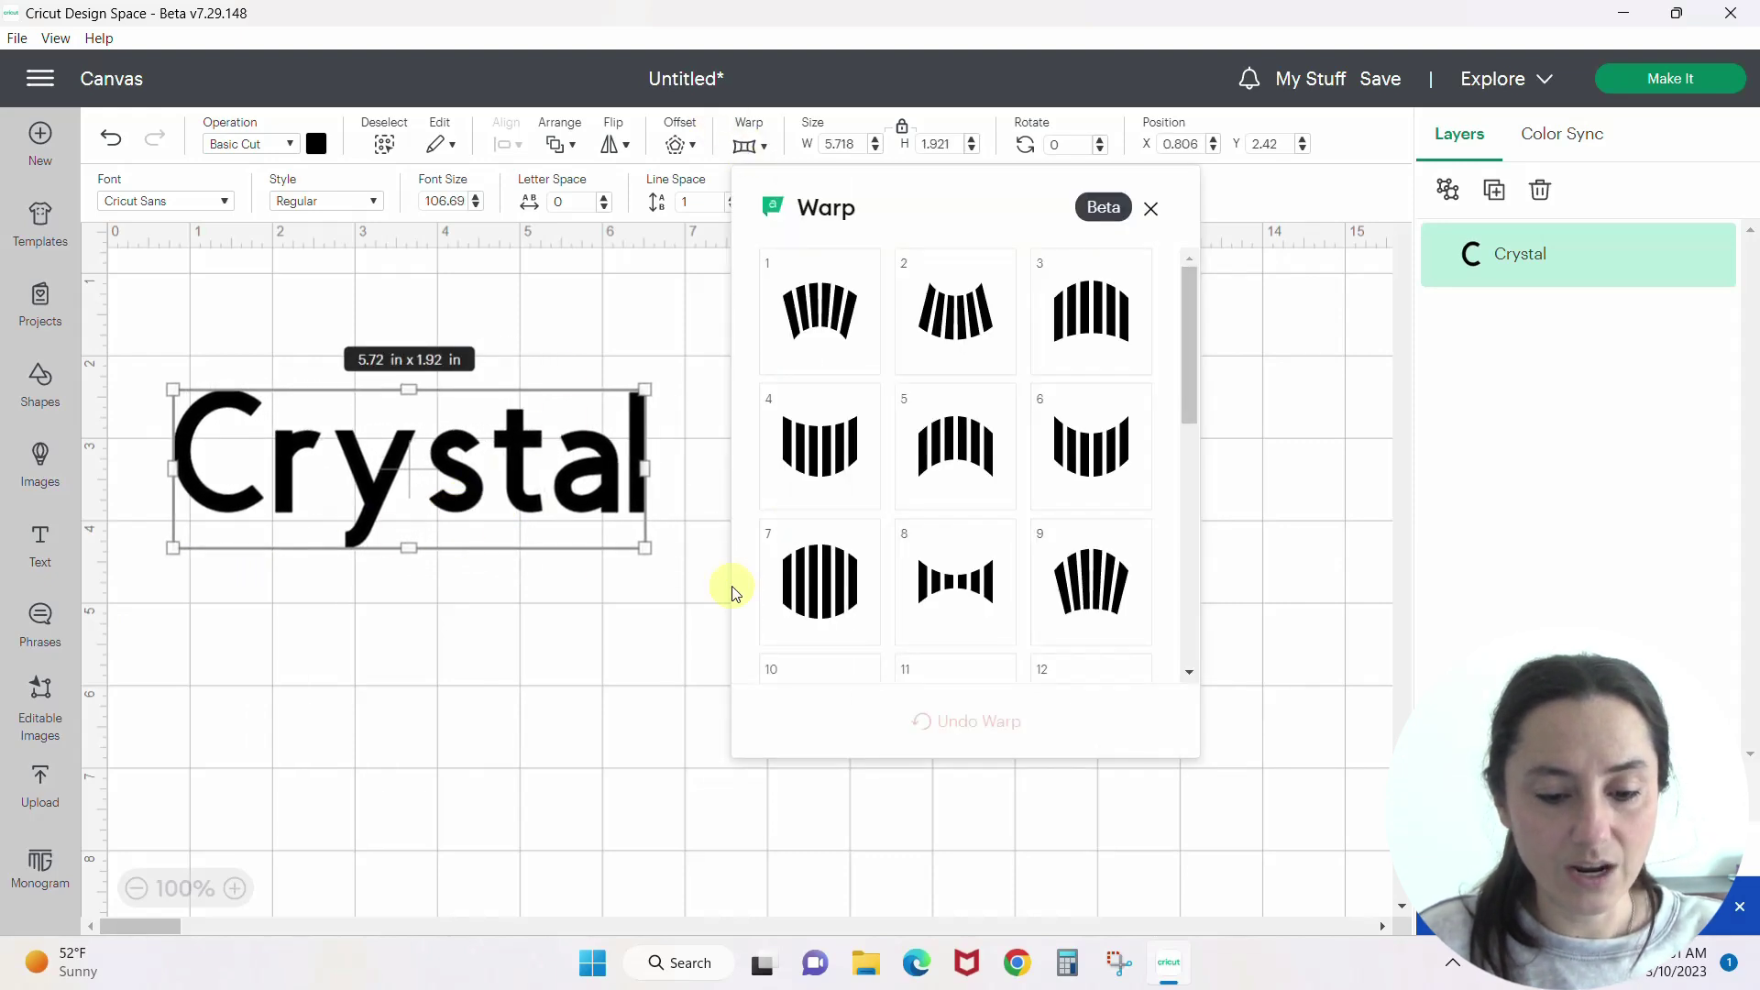
{"action": "left_click", "coordinate": [834, 586]}
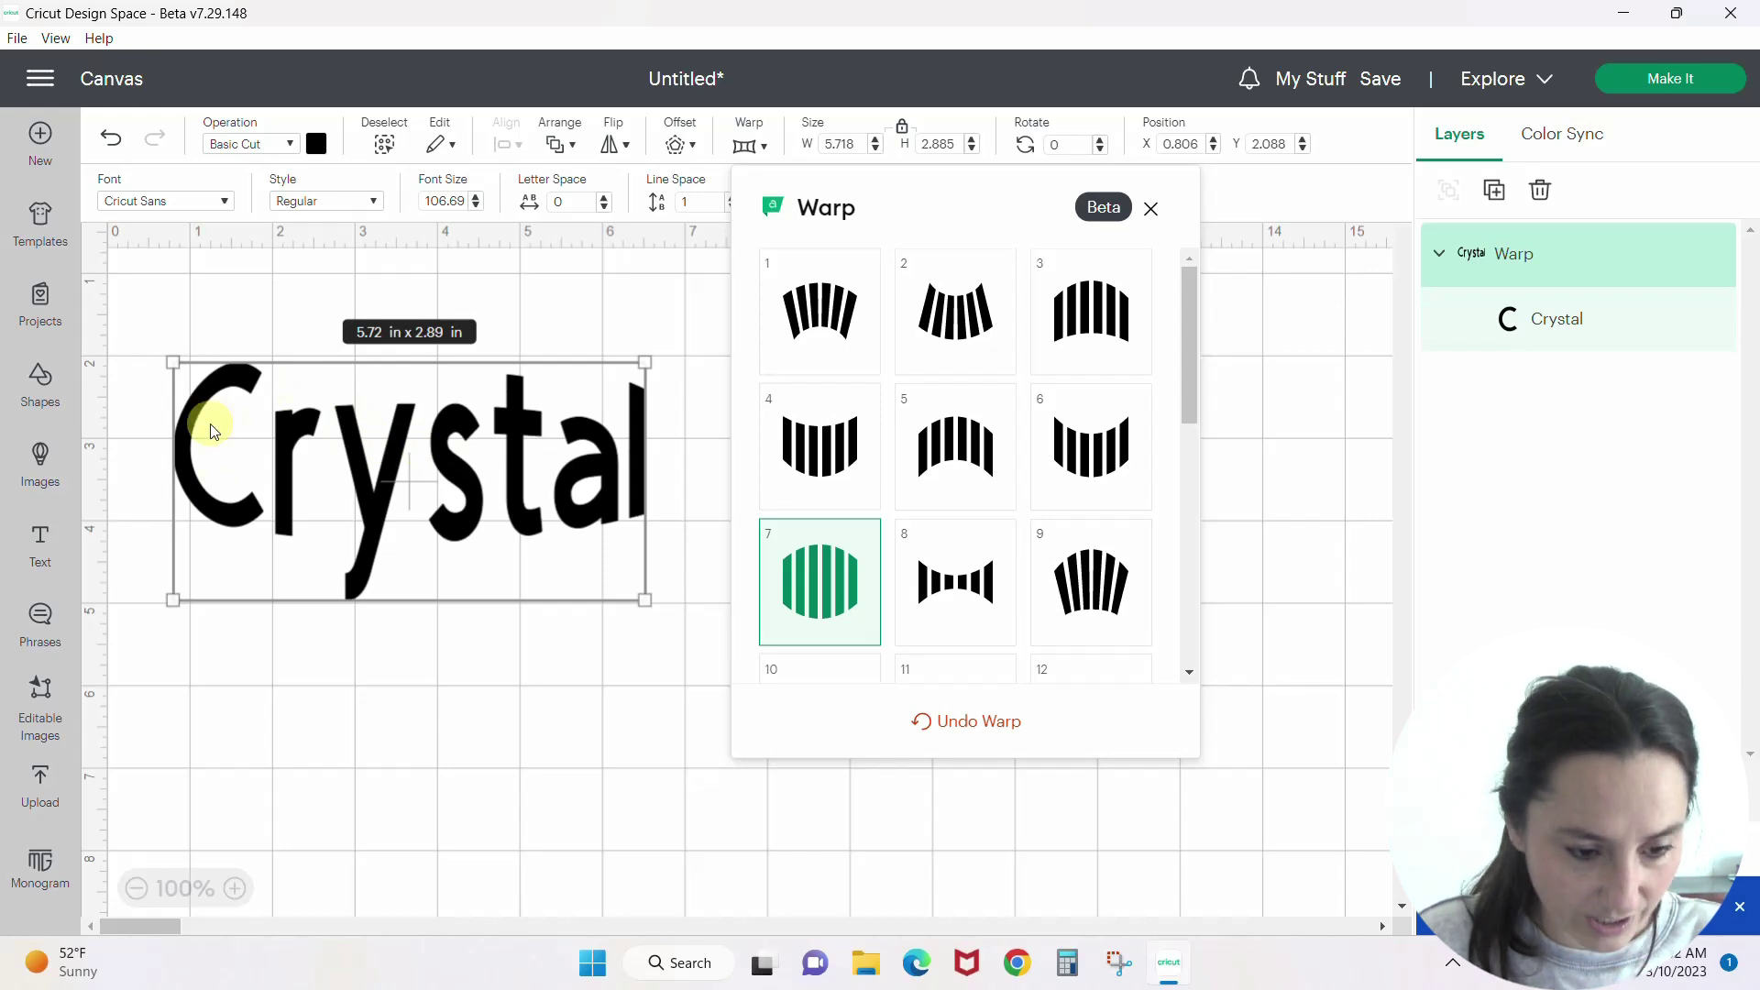
Edit the warped text and retype 'Crystal' as 'Cricut', now 4.59 × 2 in
{"action": "left_click", "coordinate": [603, 208]}
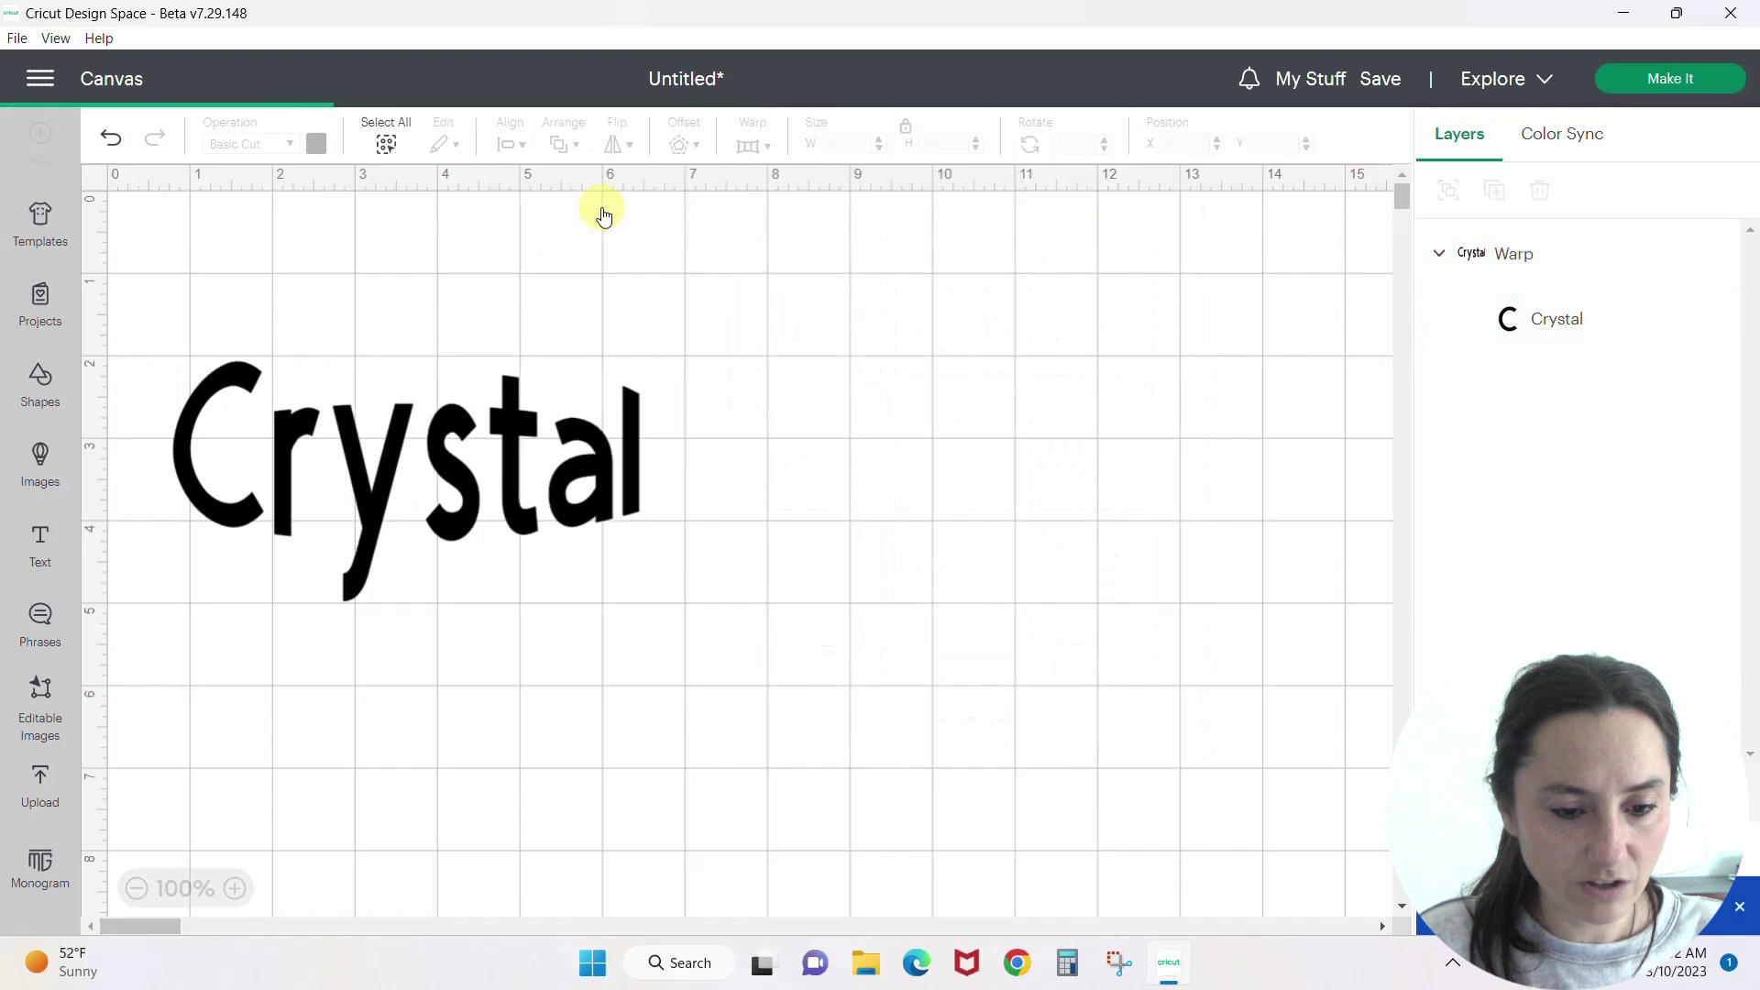
{"action": "left_click", "coordinate": [616, 474]}
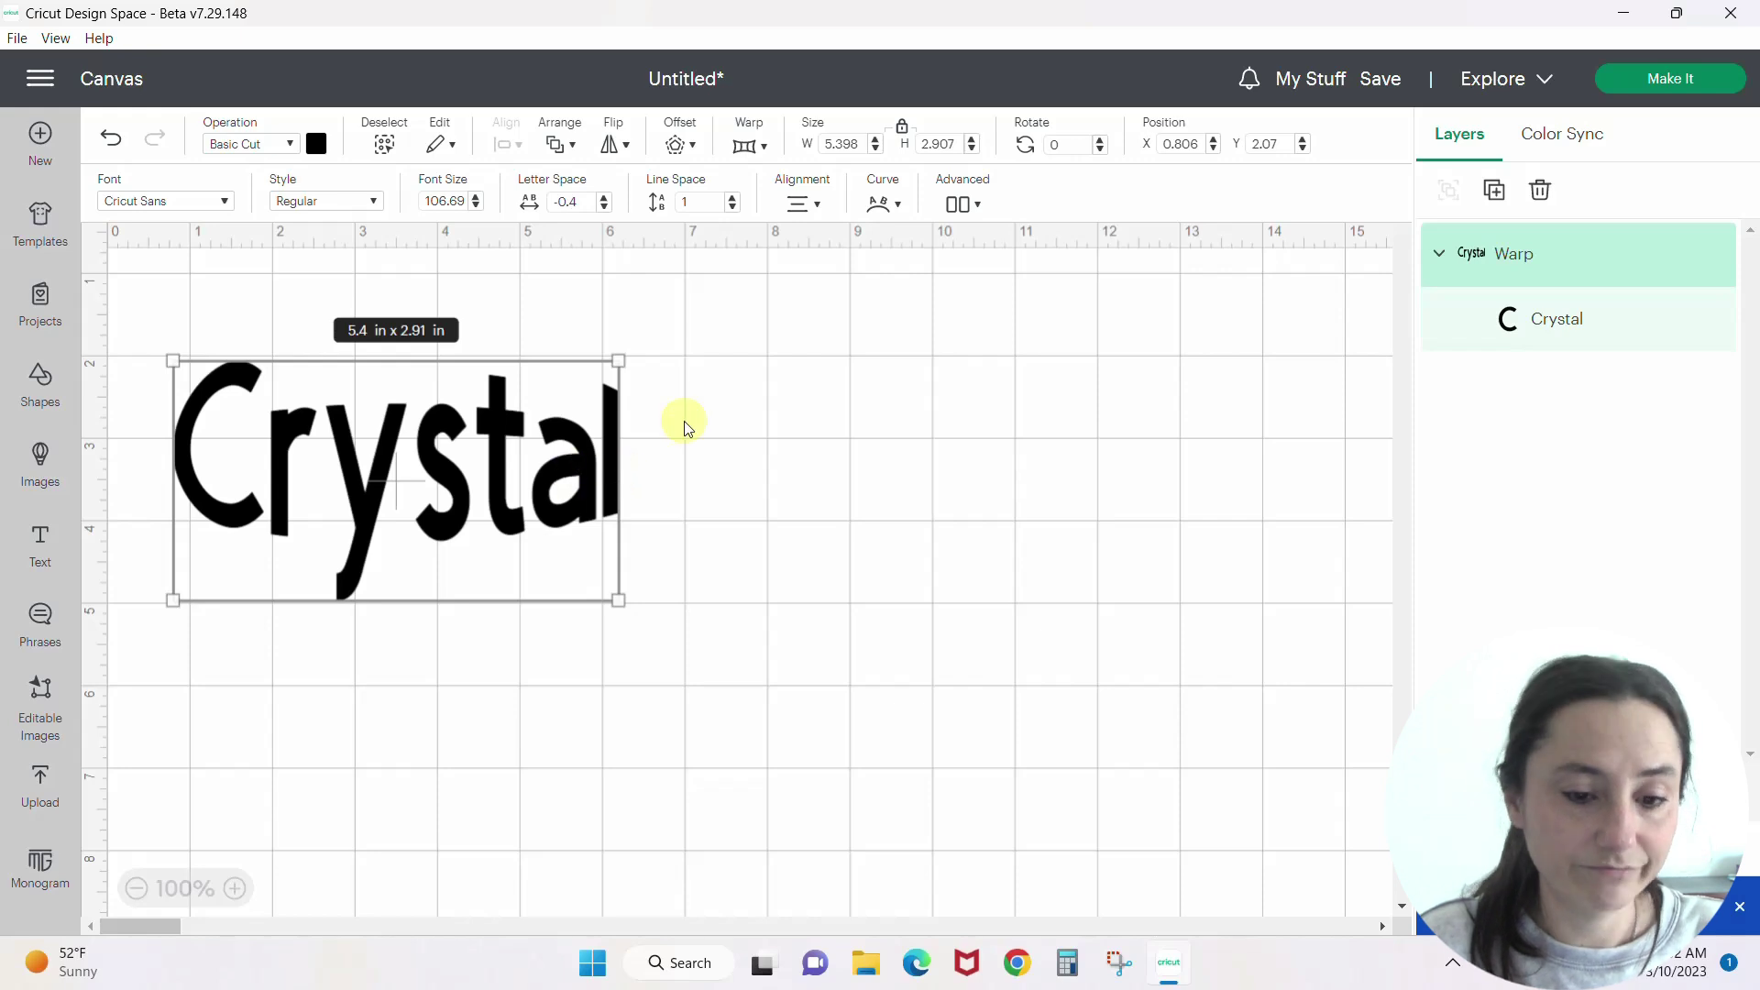
{"action": "double_click", "coordinate": [596, 471]}
{"action": "left_click", "coordinate": [597, 468]}
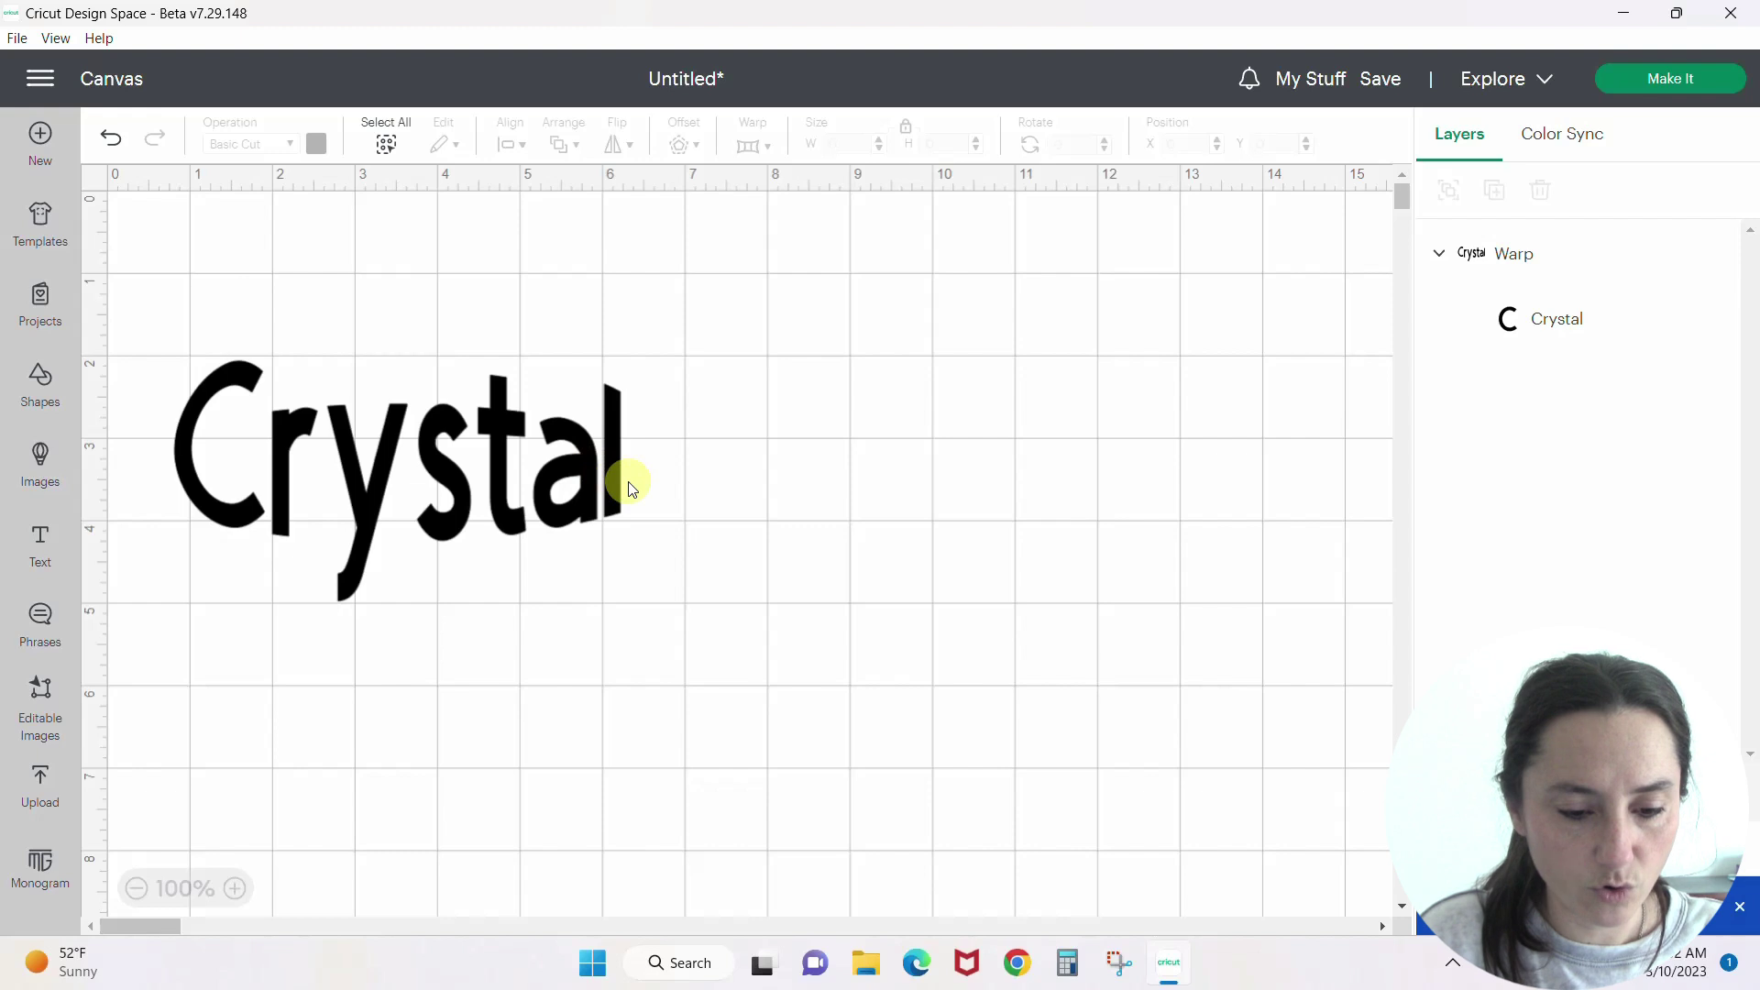
{"action": "double_click", "coordinate": [608, 483]}
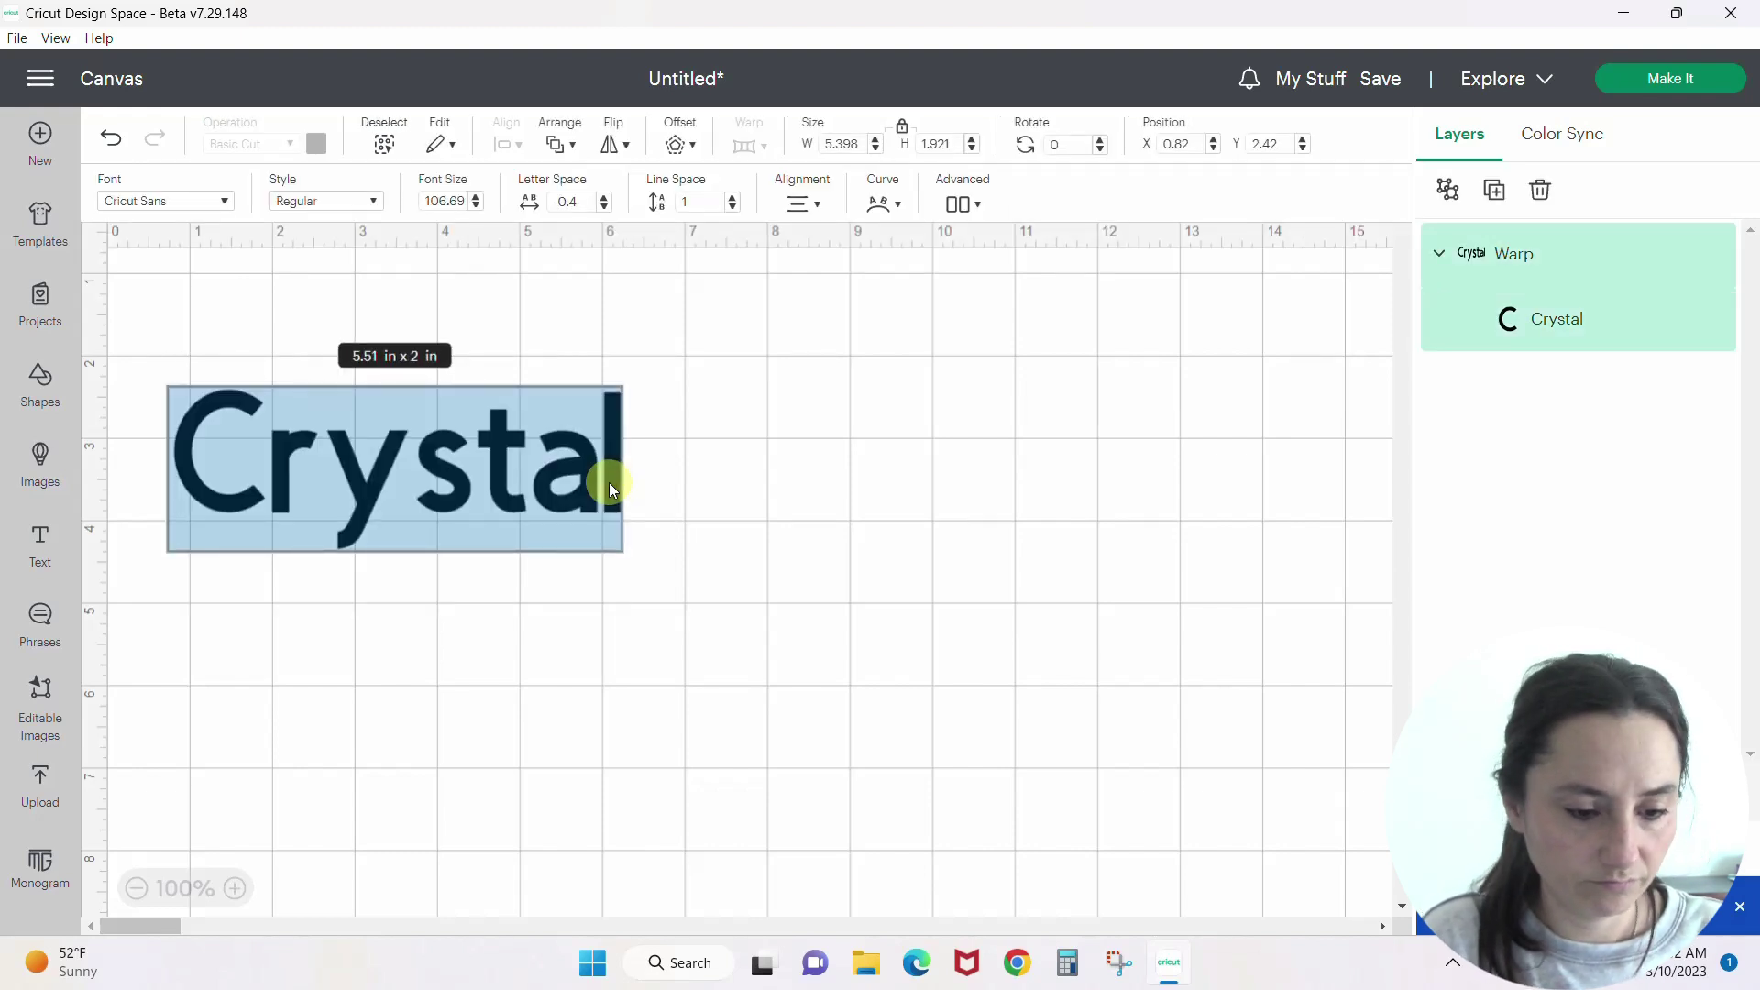
{"action": "type", "text": "Cricut"}
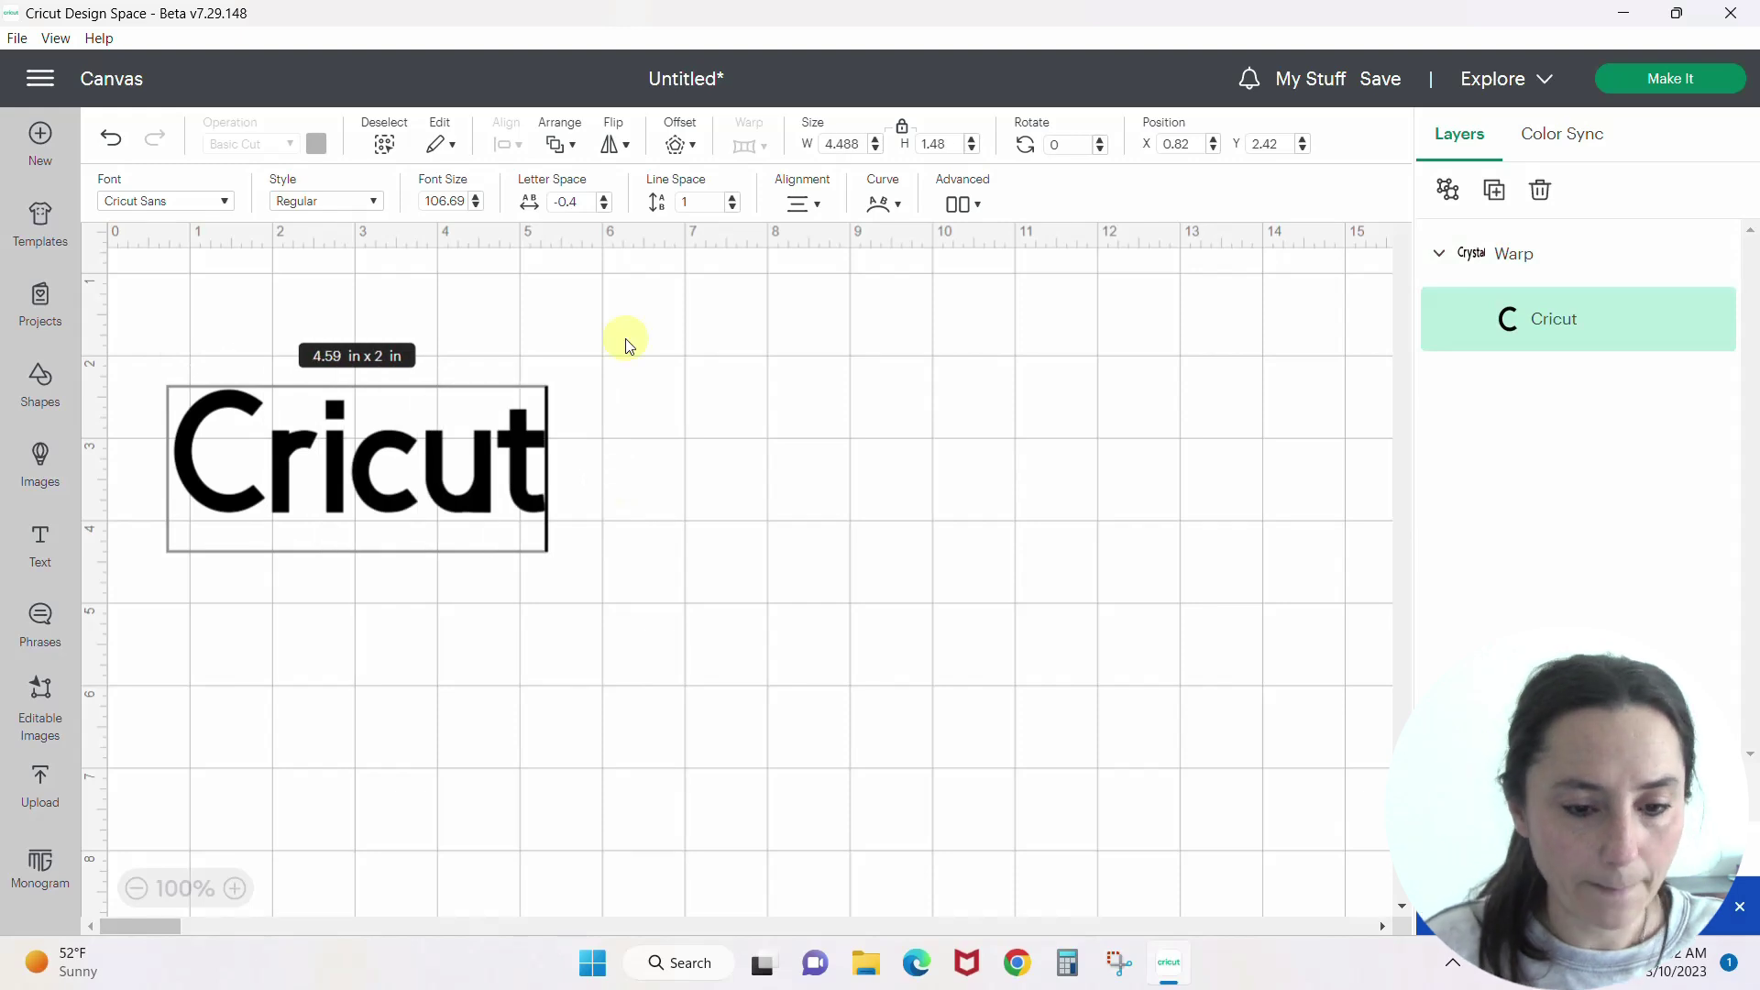
Try wave preset 11, then arc presets 1 and 2, leaving Cricut arched at 3.96 × 1.75 in
{"action": "left_click", "coordinate": [580, 491]}
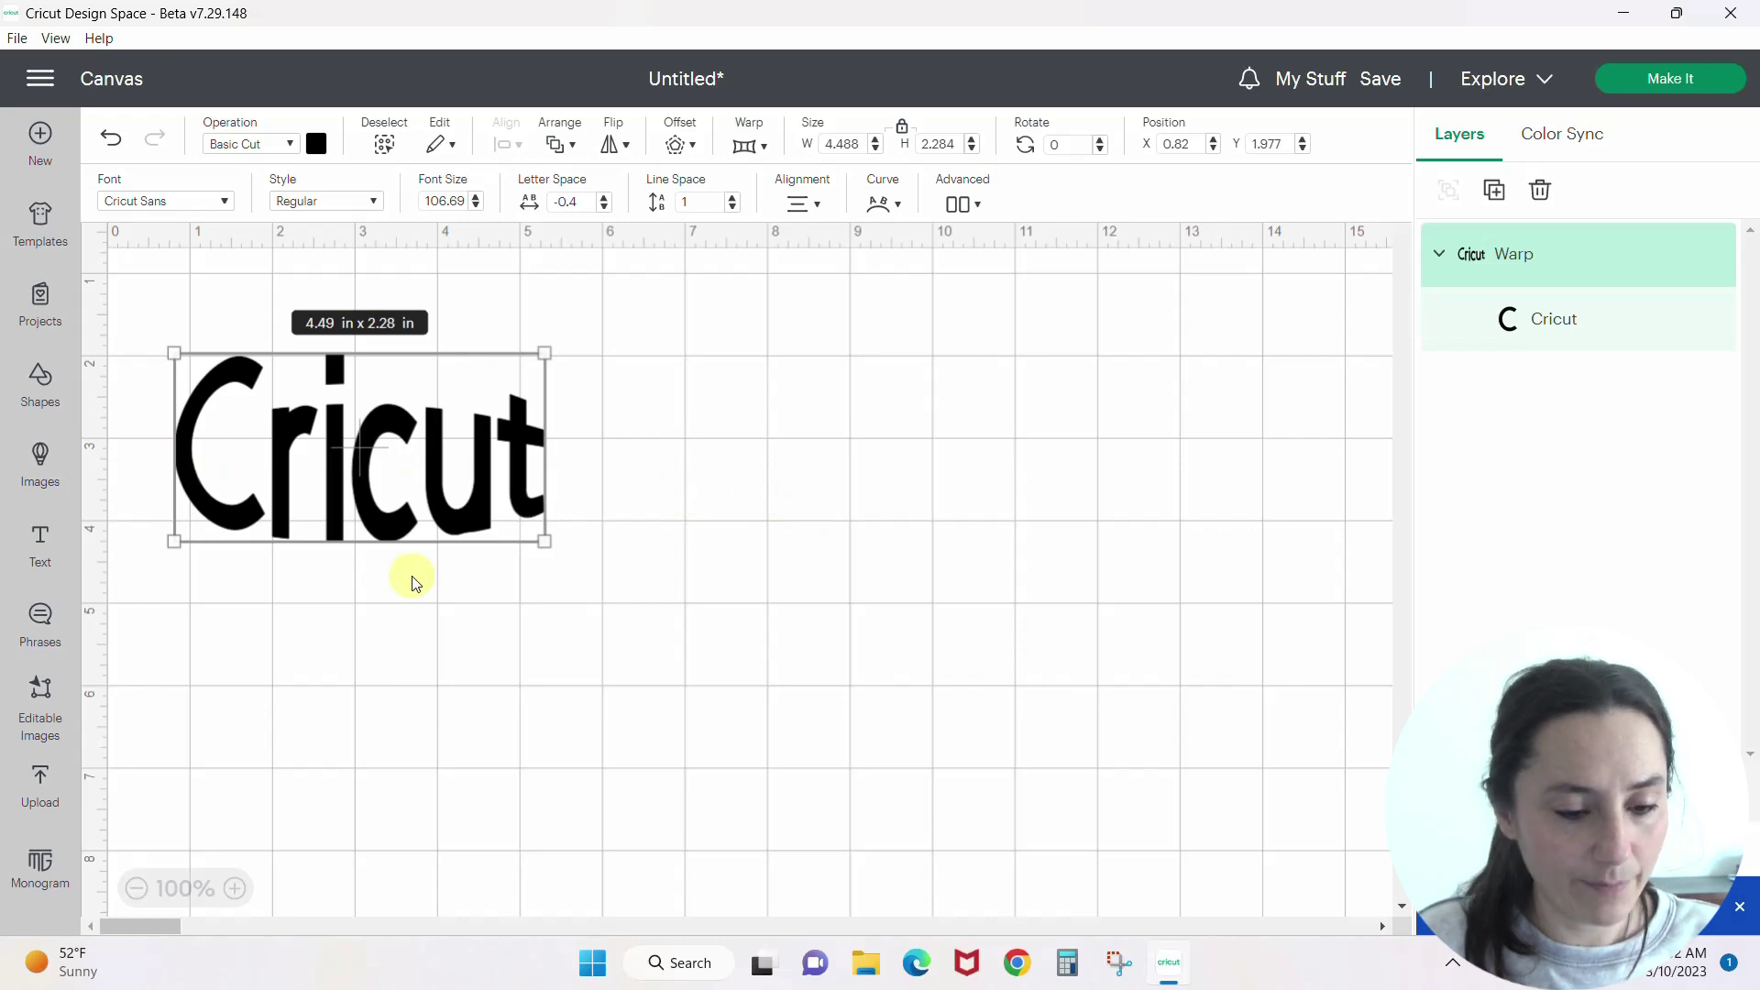
{"action": "left_click", "coordinate": [747, 149]}
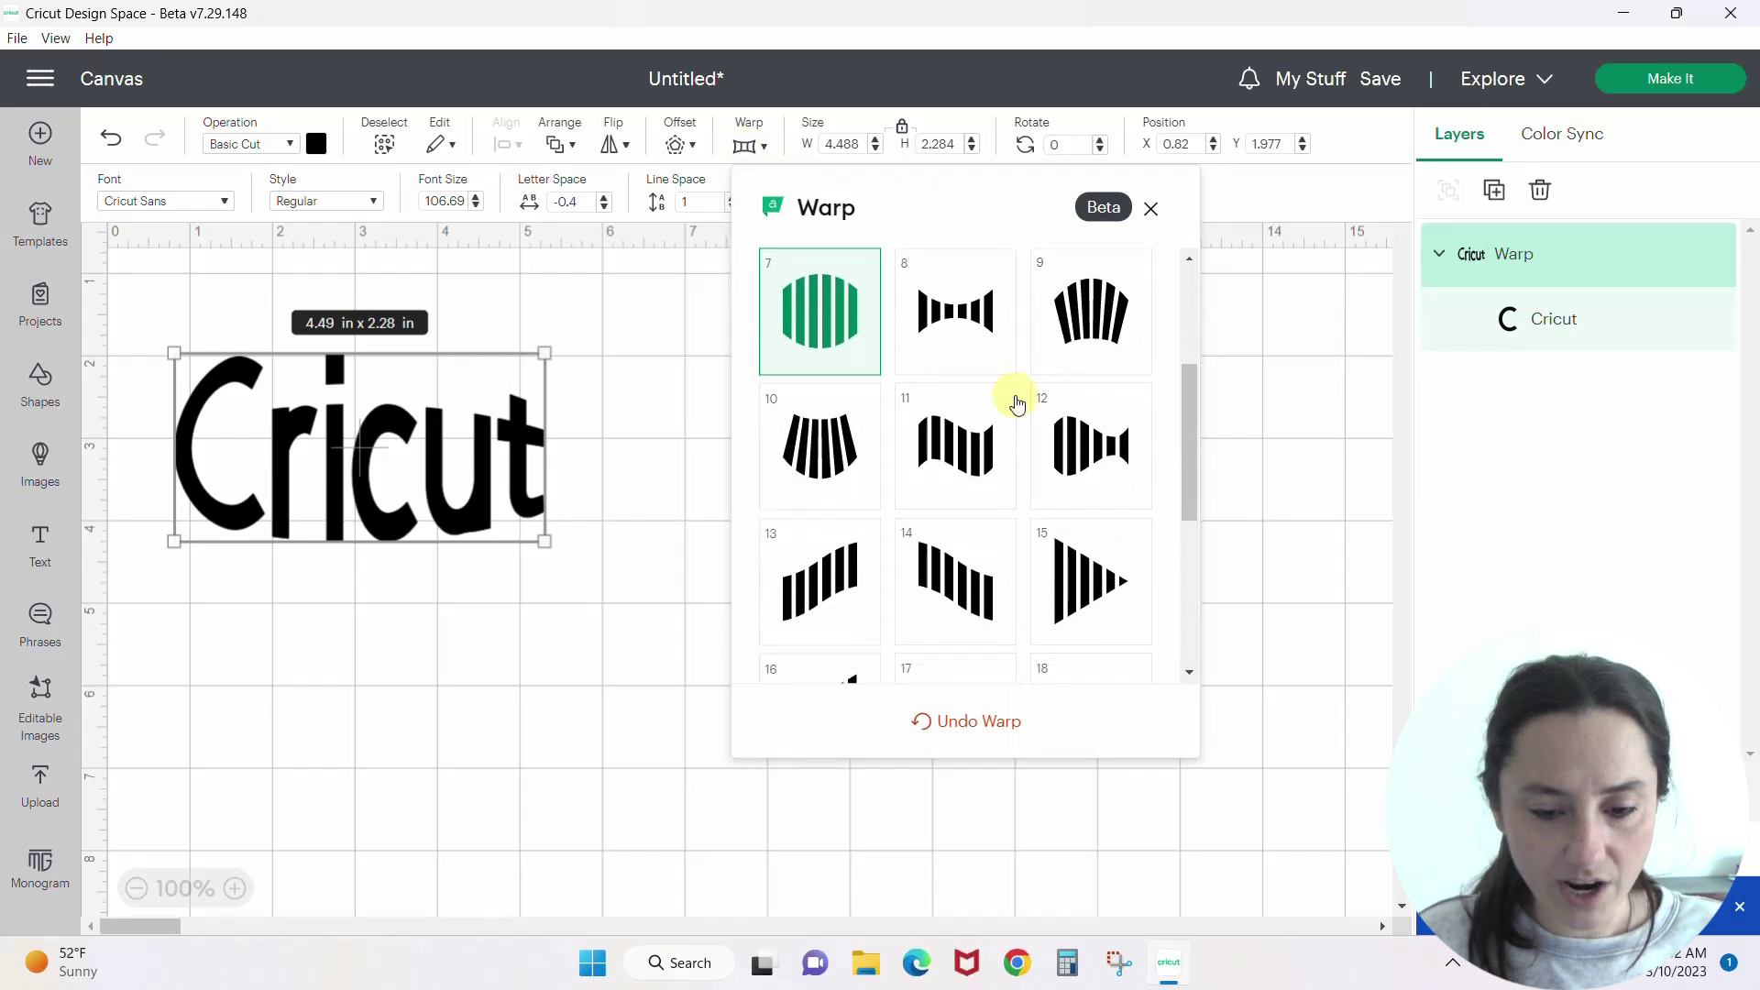
{"action": "left_click", "coordinate": [961, 474]}
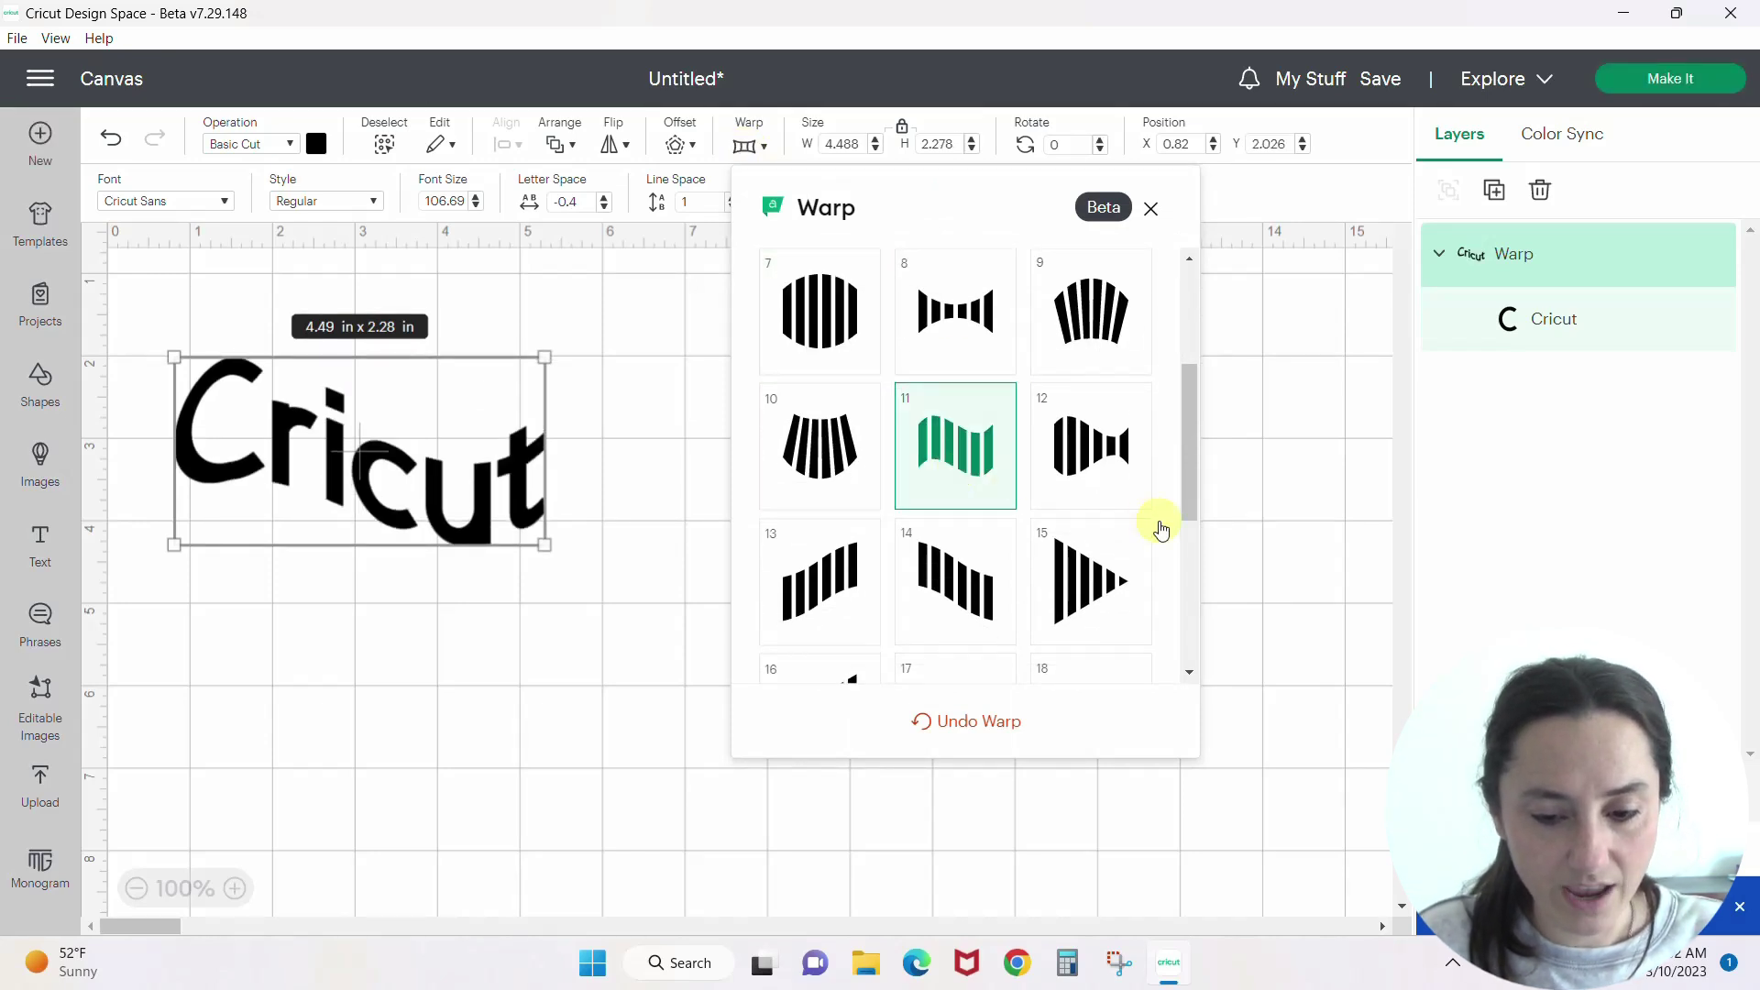
{"action": "left_click_drag", "start_coordinate": [1196, 512], "coordinate": [1207, 376]}
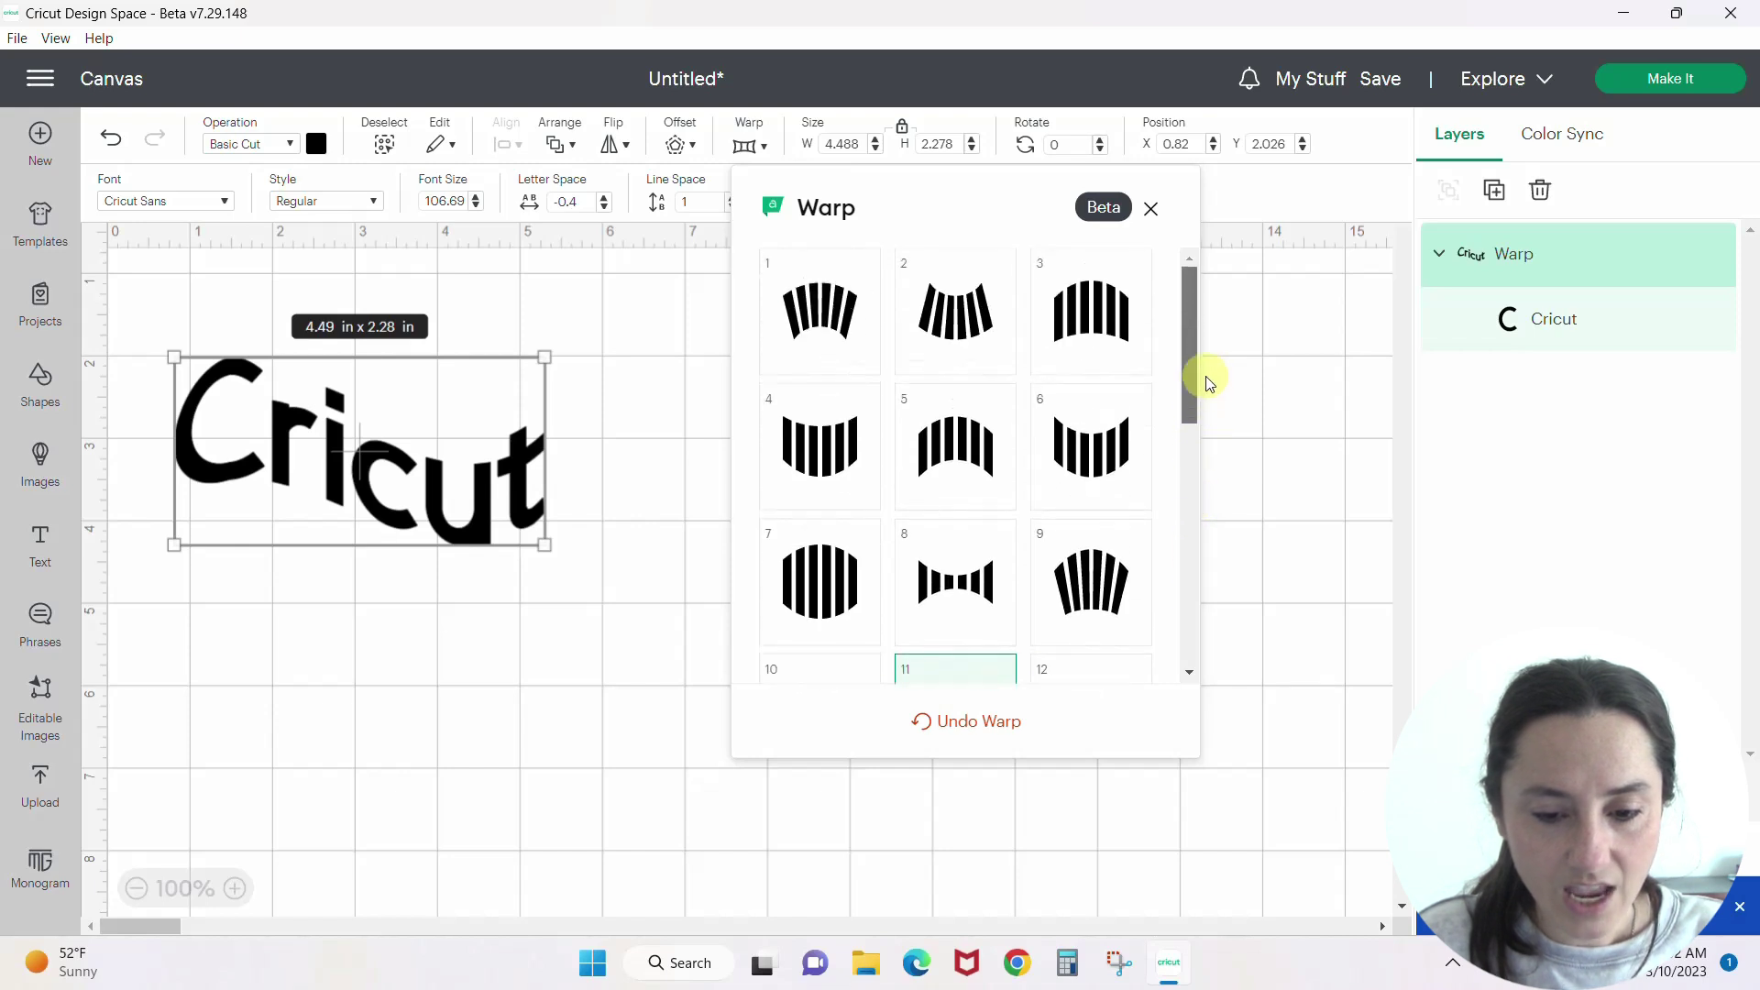
{"action": "left_click", "coordinate": [831, 319]}
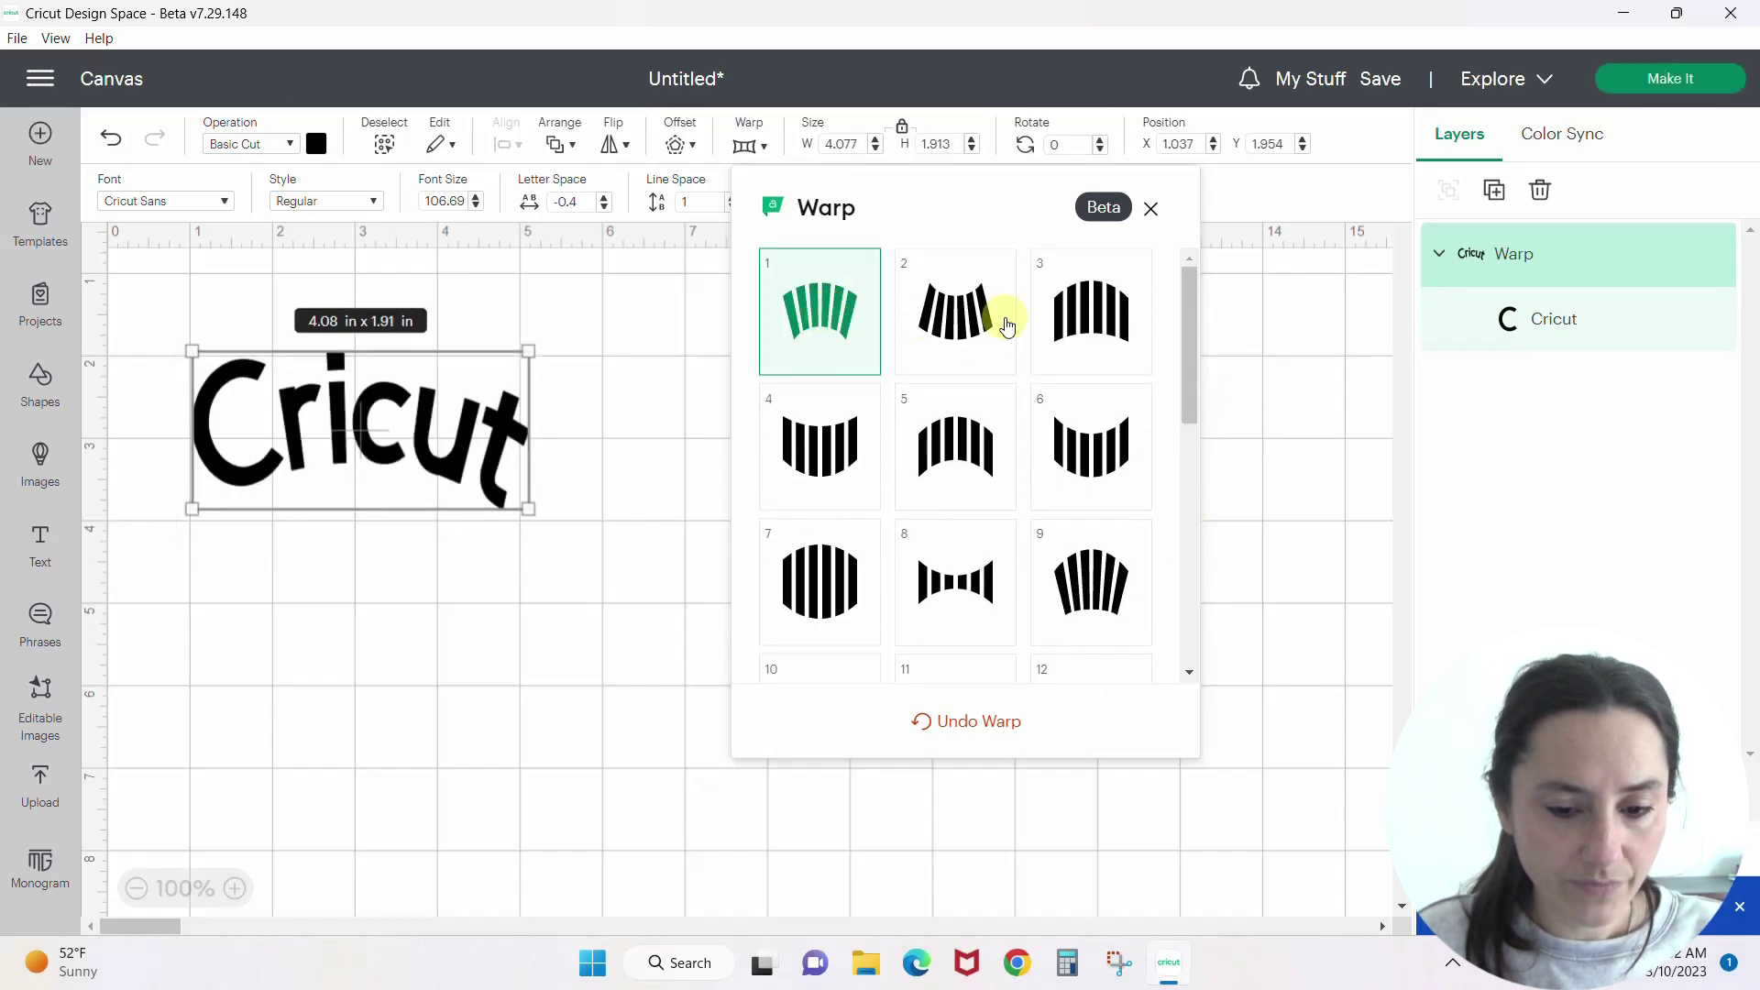
{"action": "left_click", "coordinate": [974, 330]}
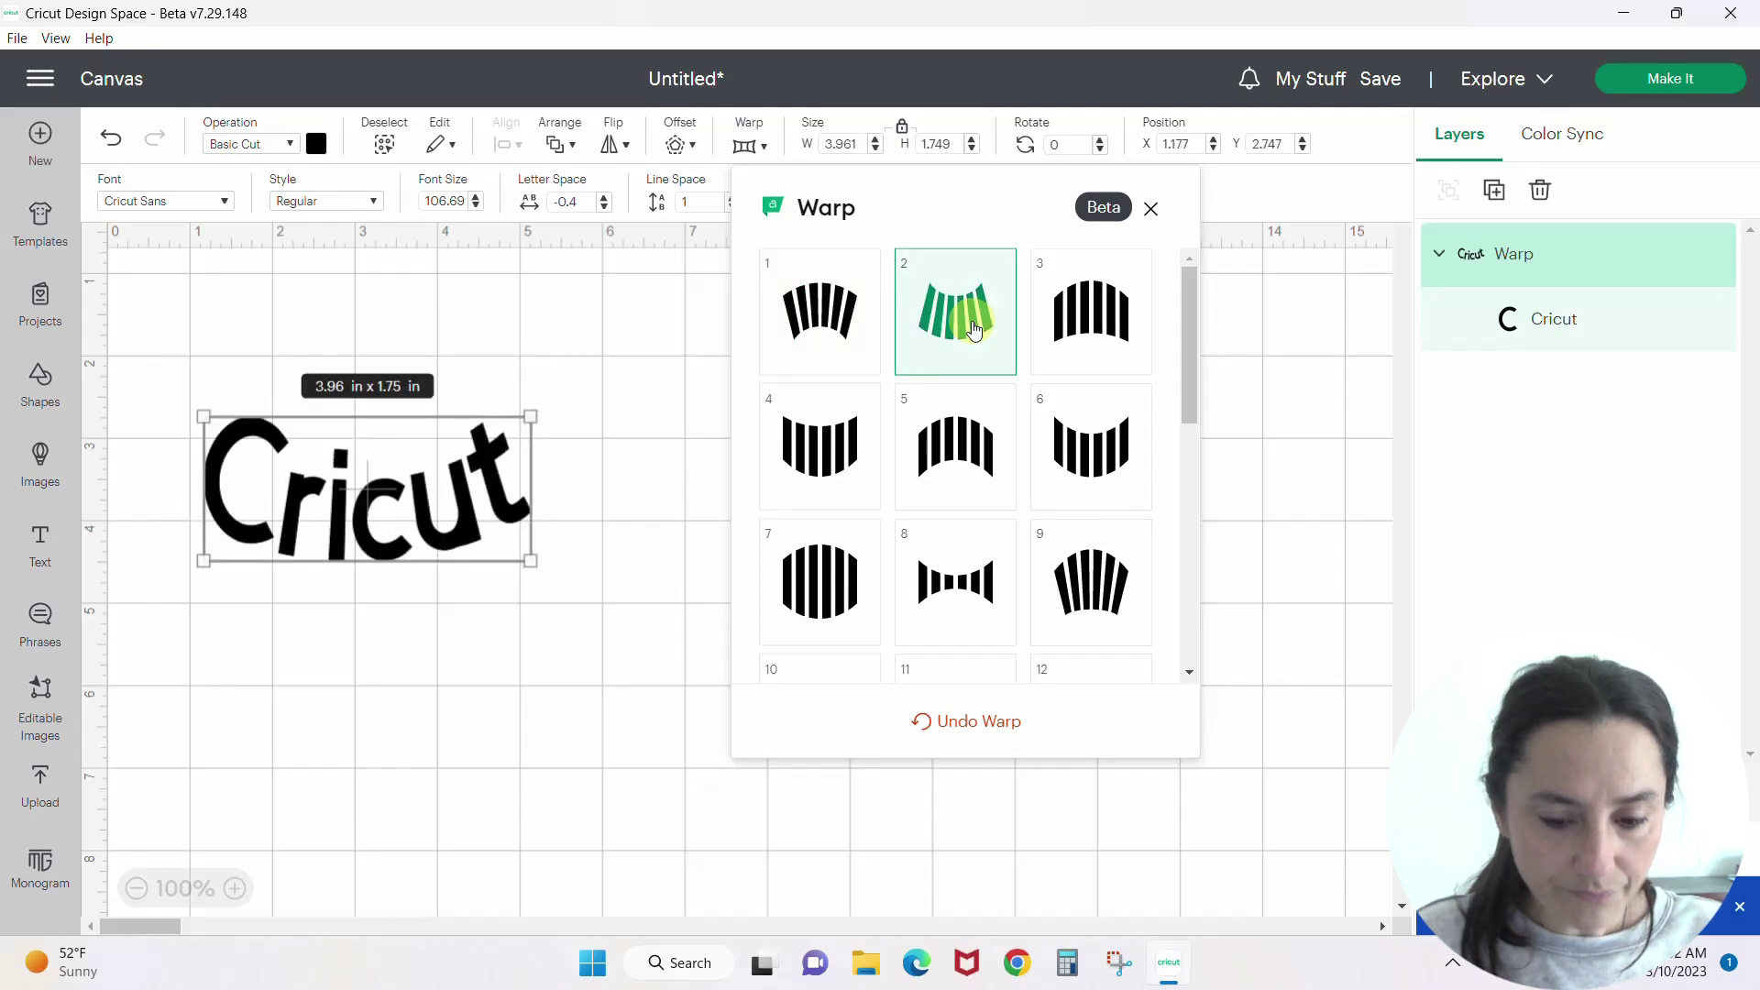
Try slanted warp presets 24, 22 and 21 on Cricut
{"action": "left_click_drag", "start_coordinate": [1185, 361], "coordinate": [1176, 624]}
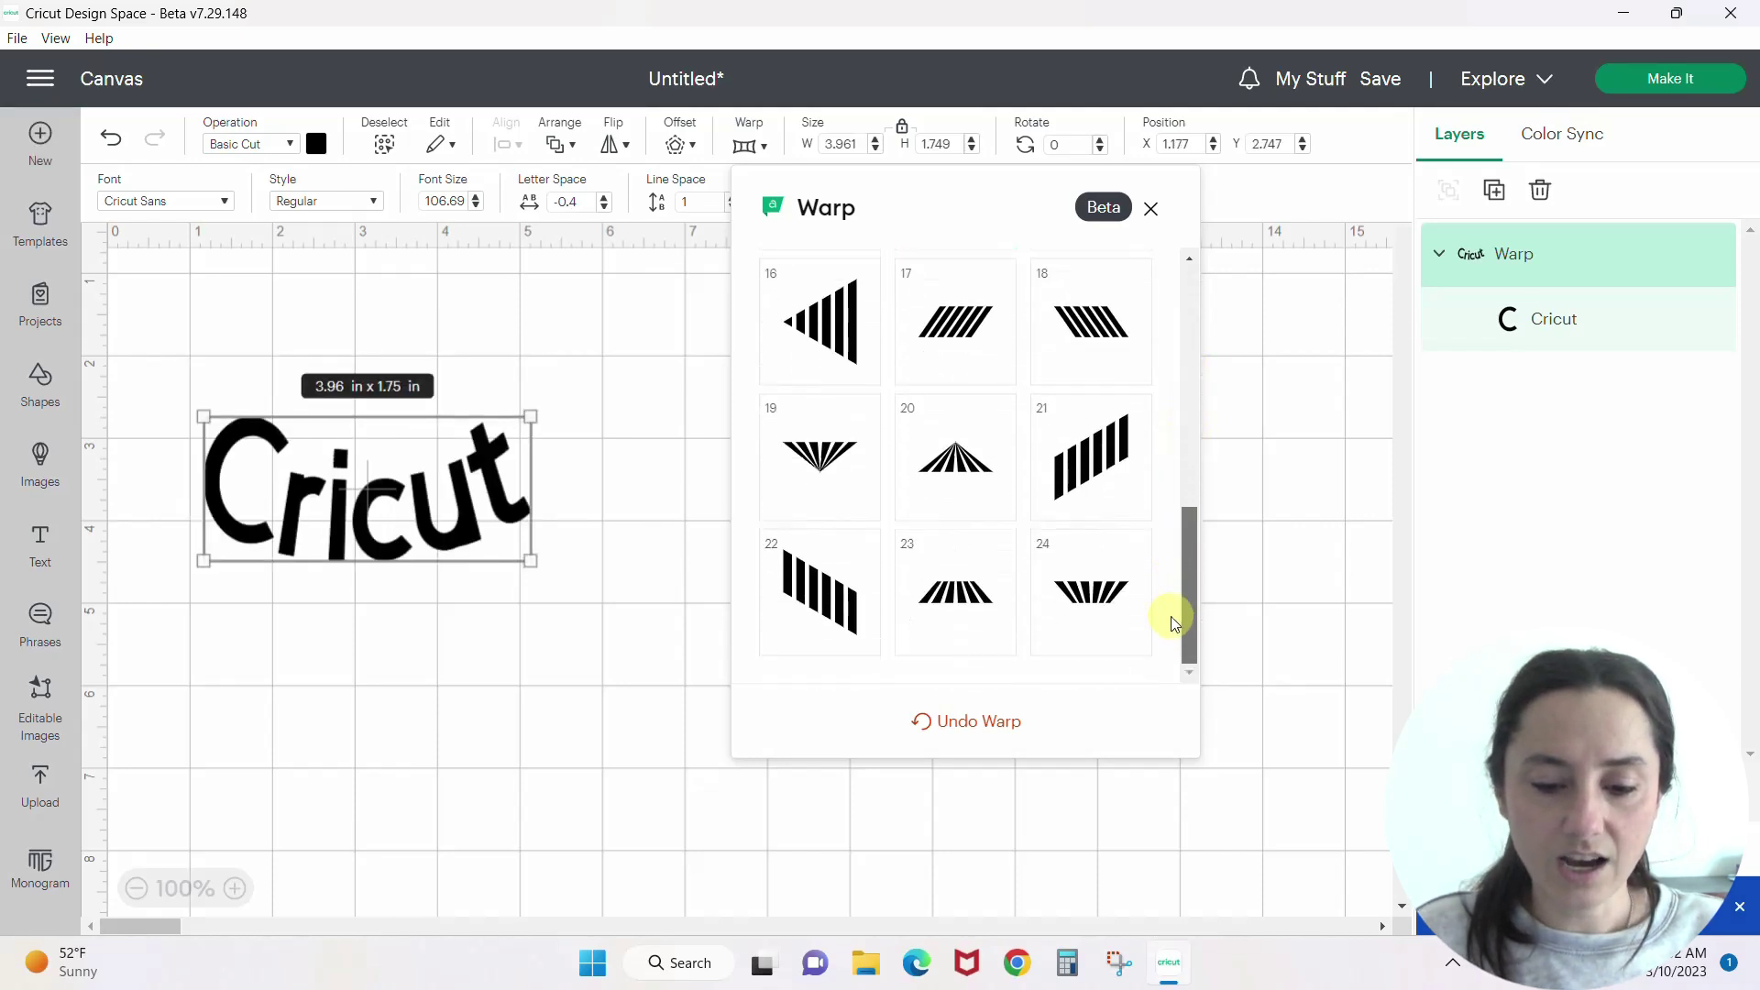
{"action": "left_click", "coordinate": [1094, 598]}
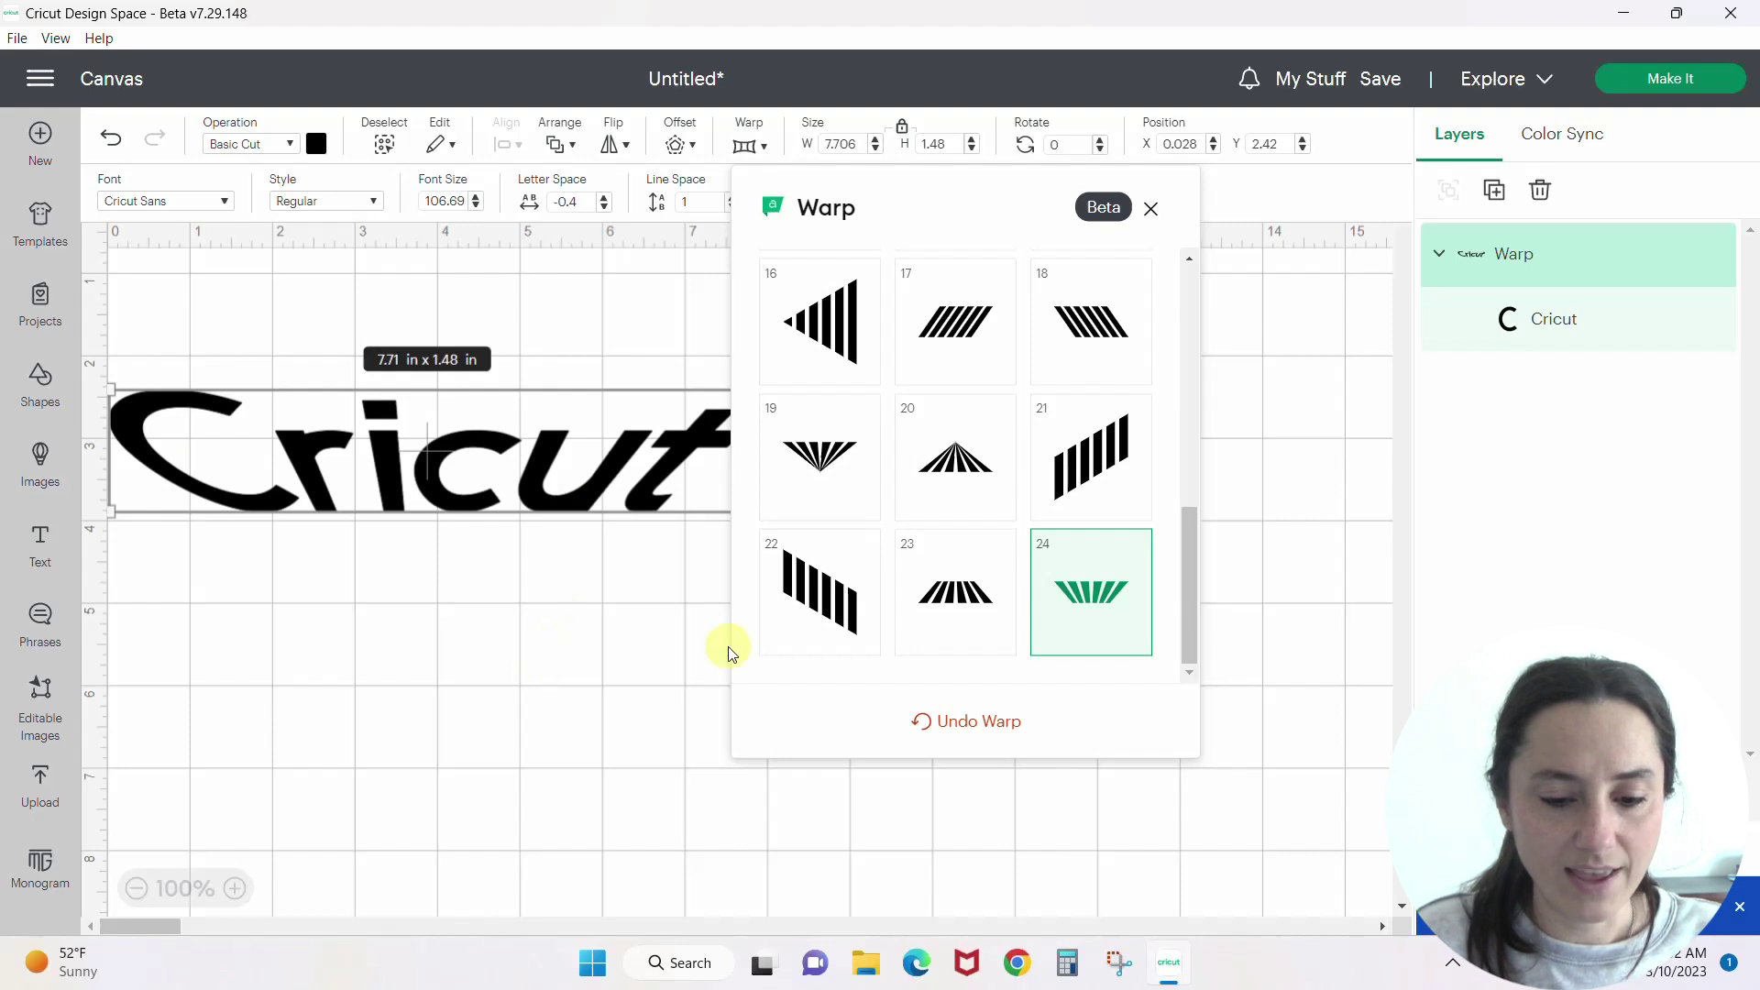
{"action": "left_click", "coordinate": [830, 605]}
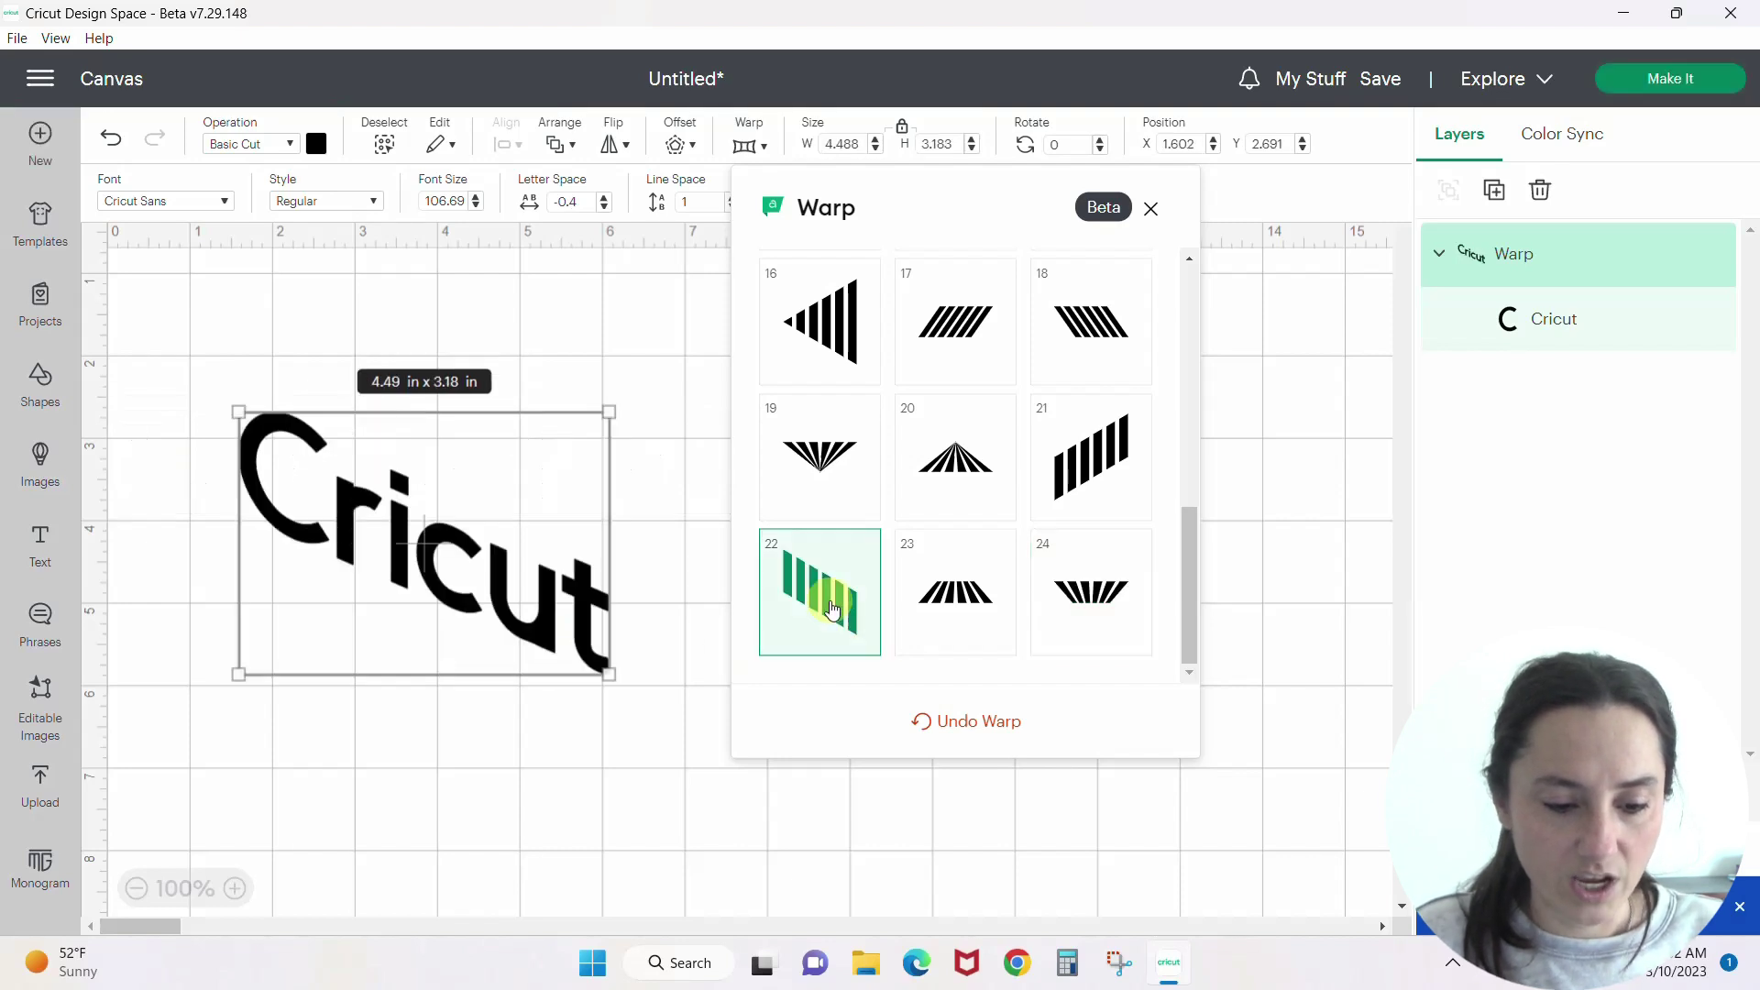
{"action": "left_click", "coordinate": [1072, 453]}
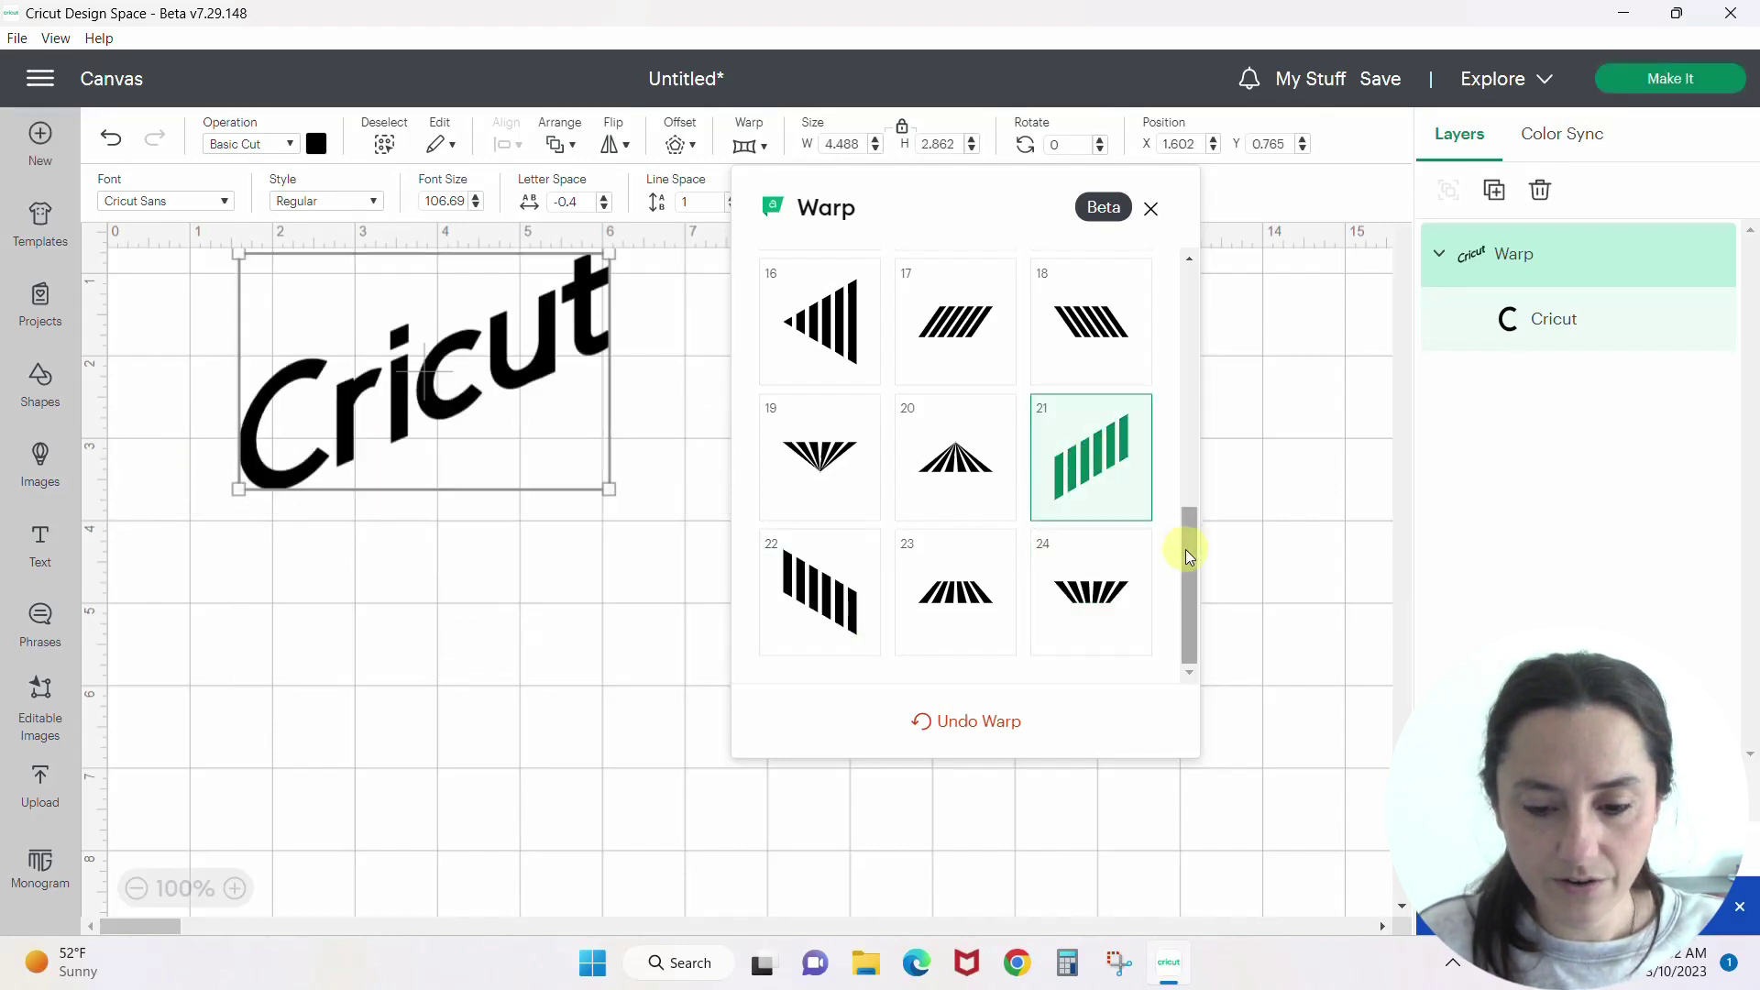
Try presets 12 and 15, ending with preset 16 tapering Cricut to a left point
{"action": "left_click_drag", "start_coordinate": [1186, 548], "coordinate": [1185, 424]}
{"action": "left_click", "coordinate": [1098, 431]}
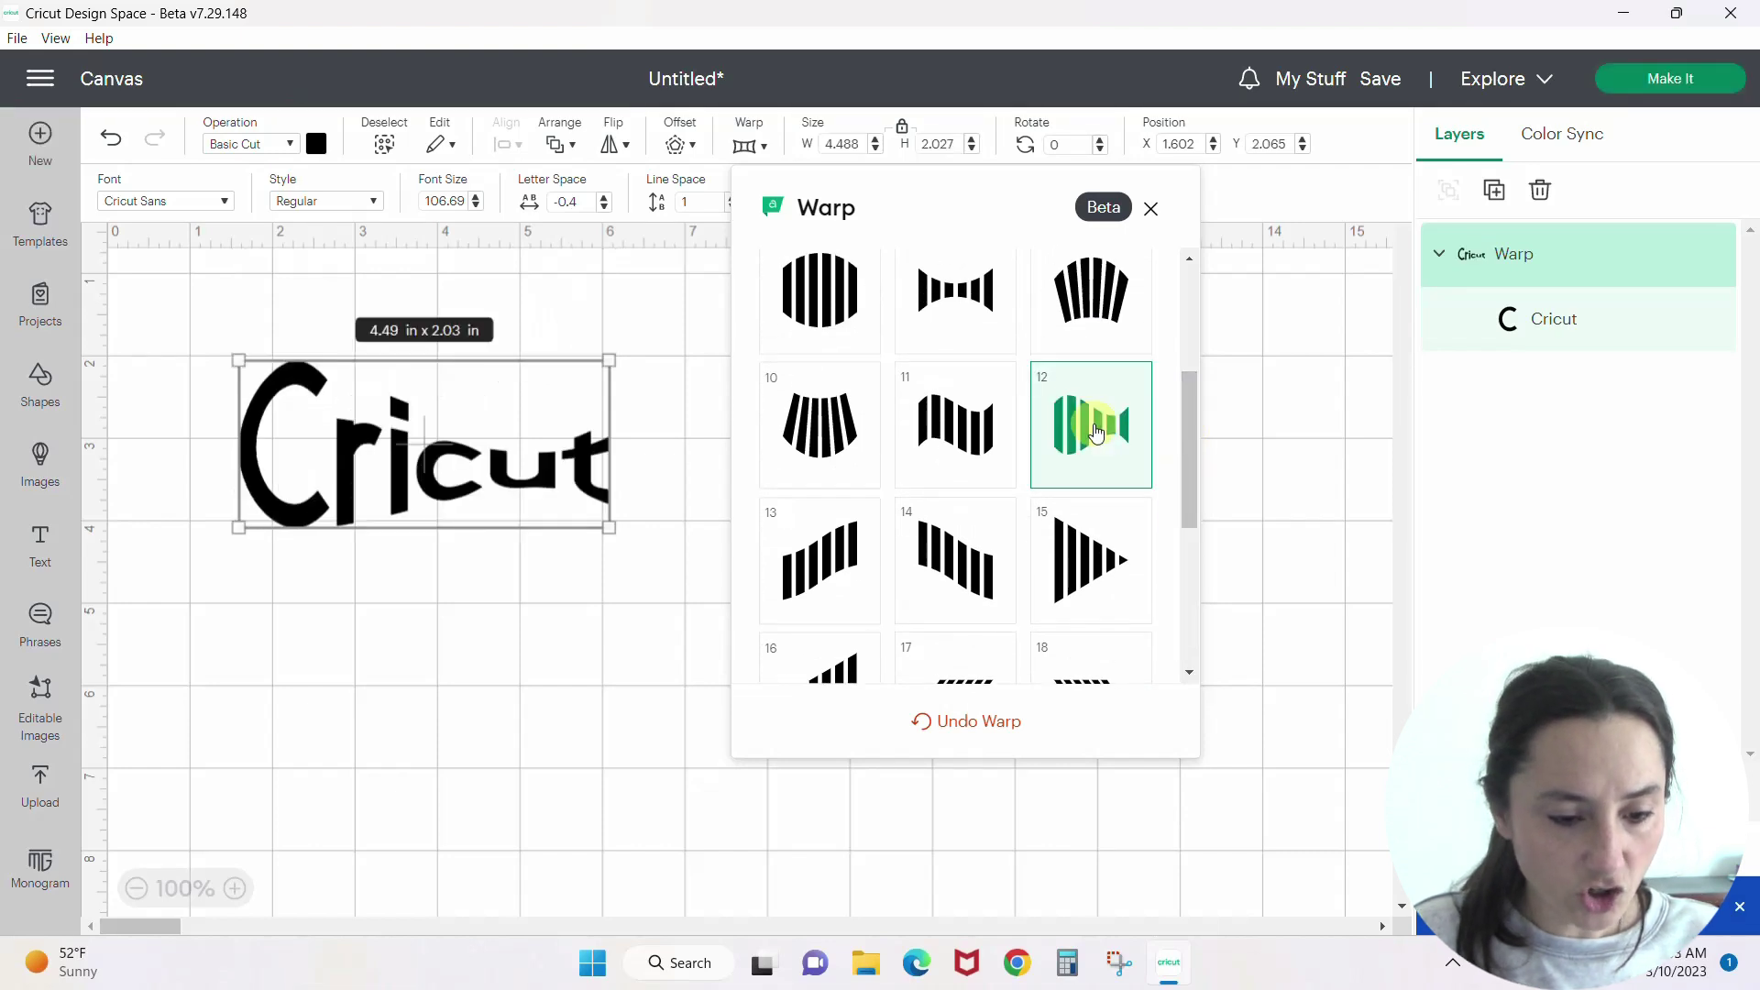
{"action": "left_click", "coordinate": [1088, 586]}
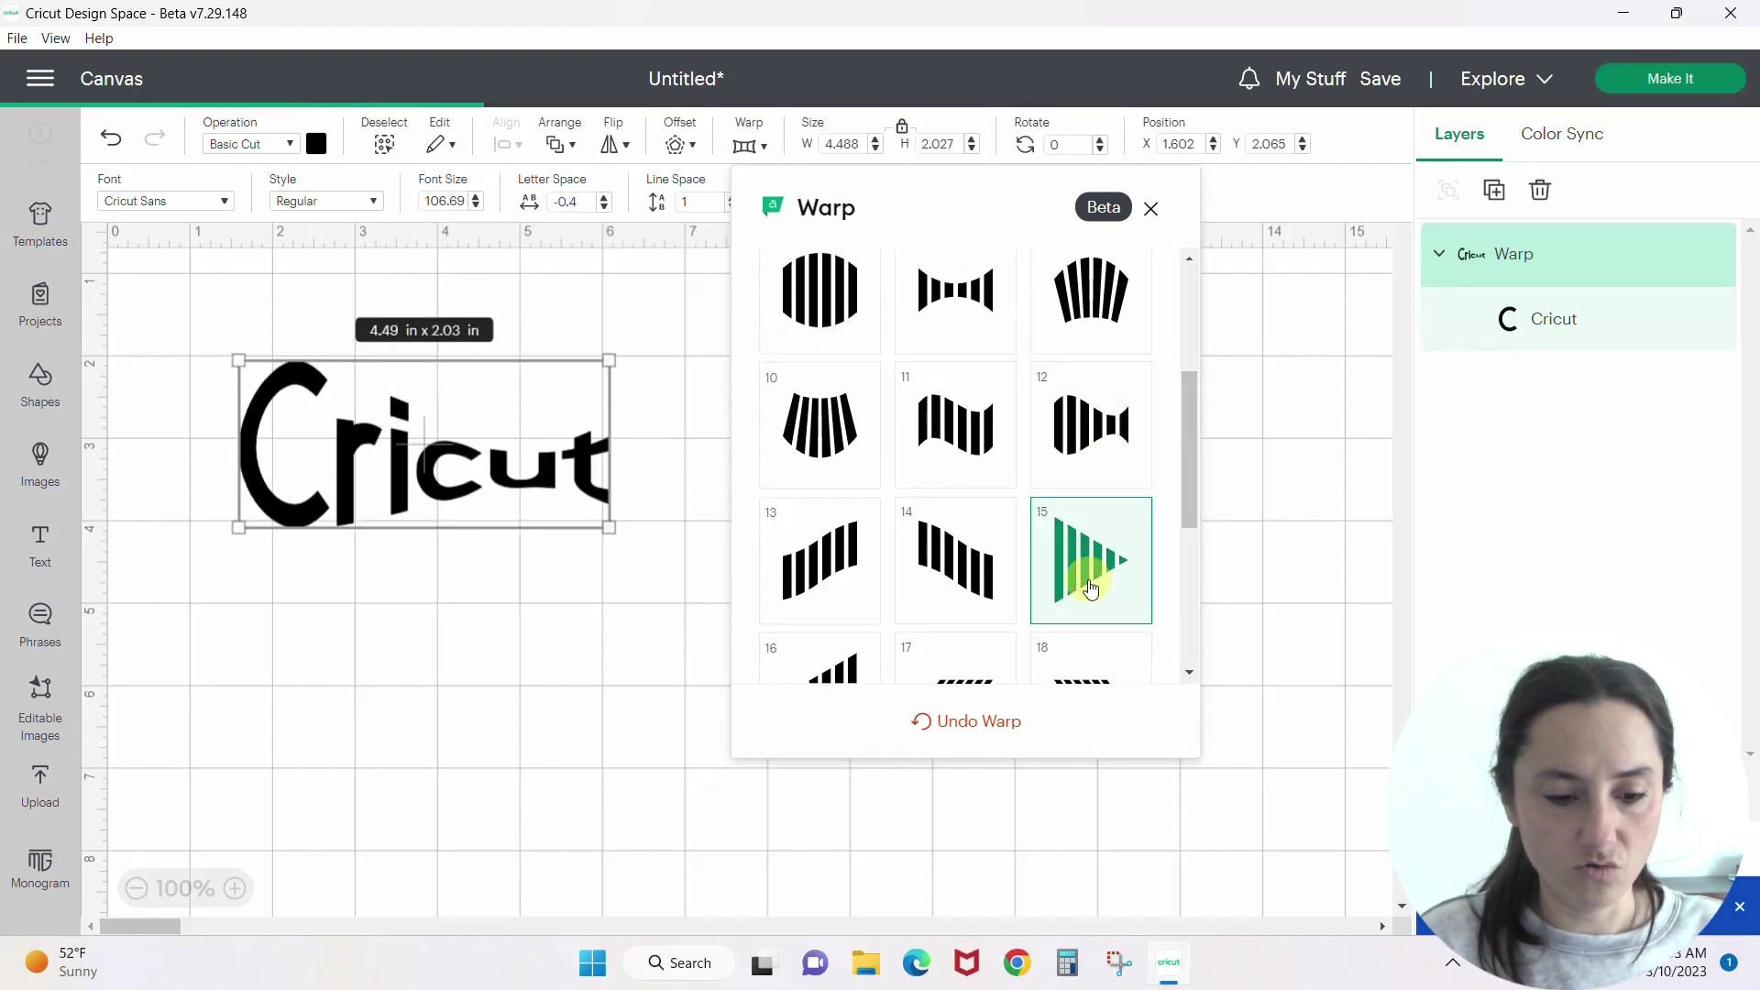
{"action": "left_click_drag", "start_coordinate": [1188, 456], "coordinate": [1192, 539]}
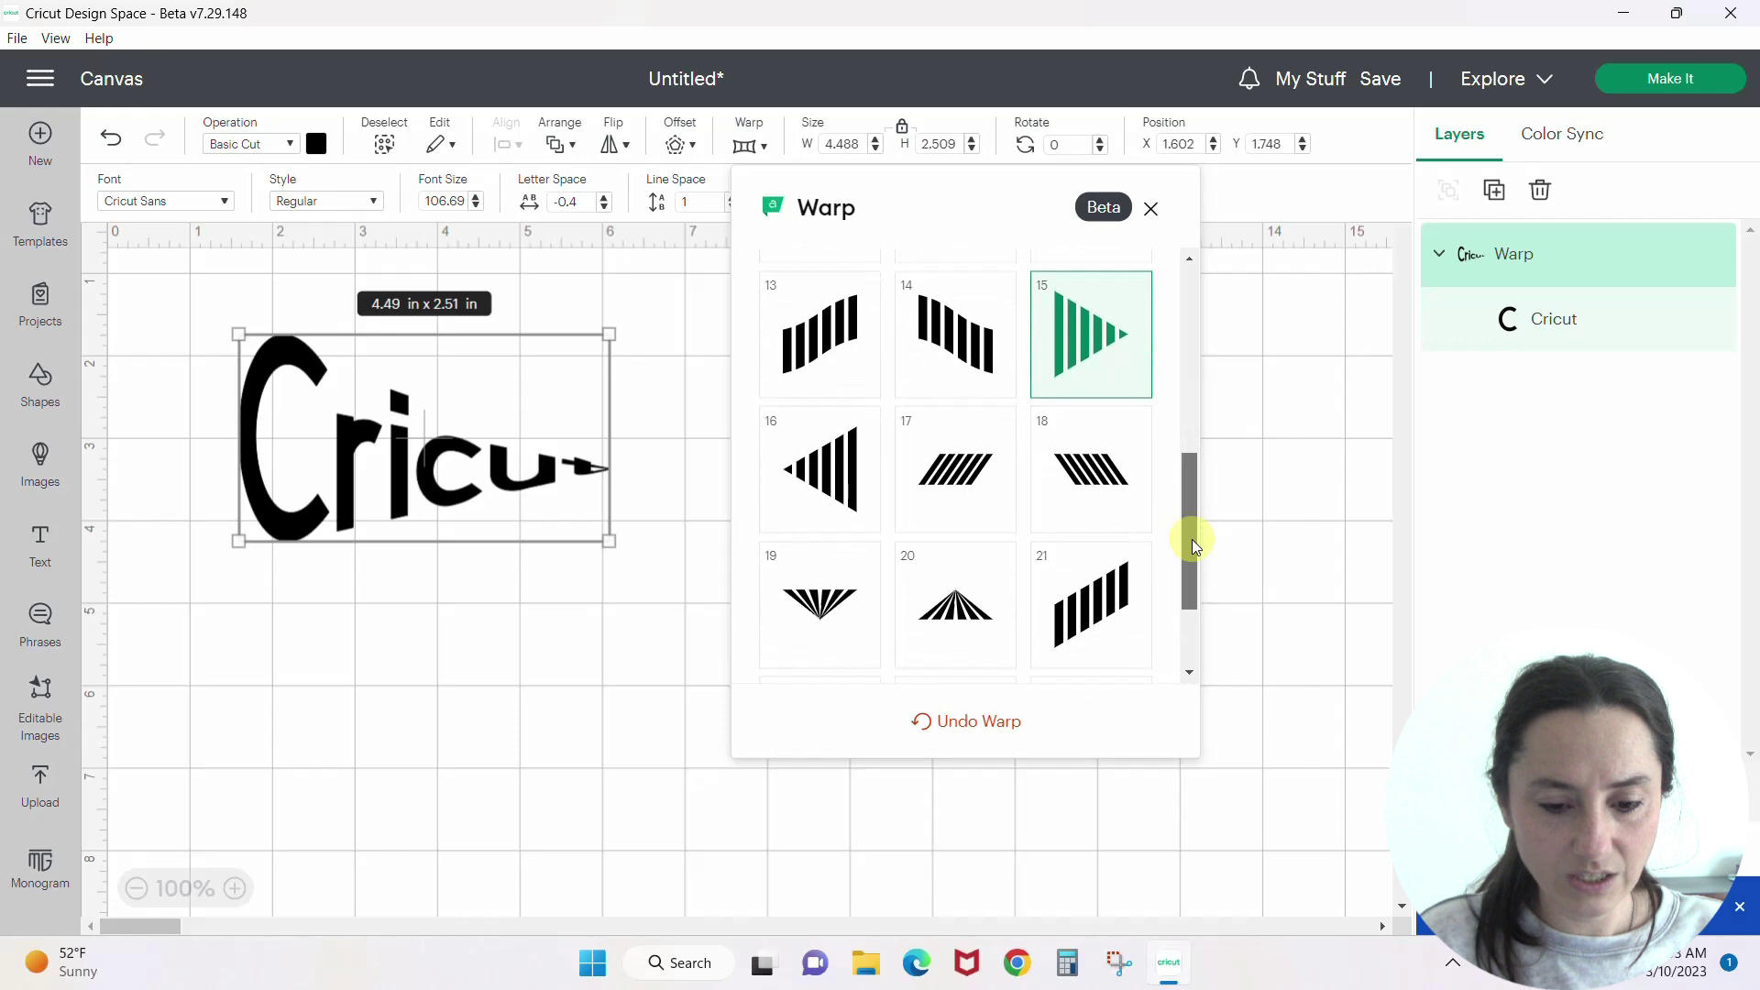
{"action": "left_click", "coordinate": [822, 490]}
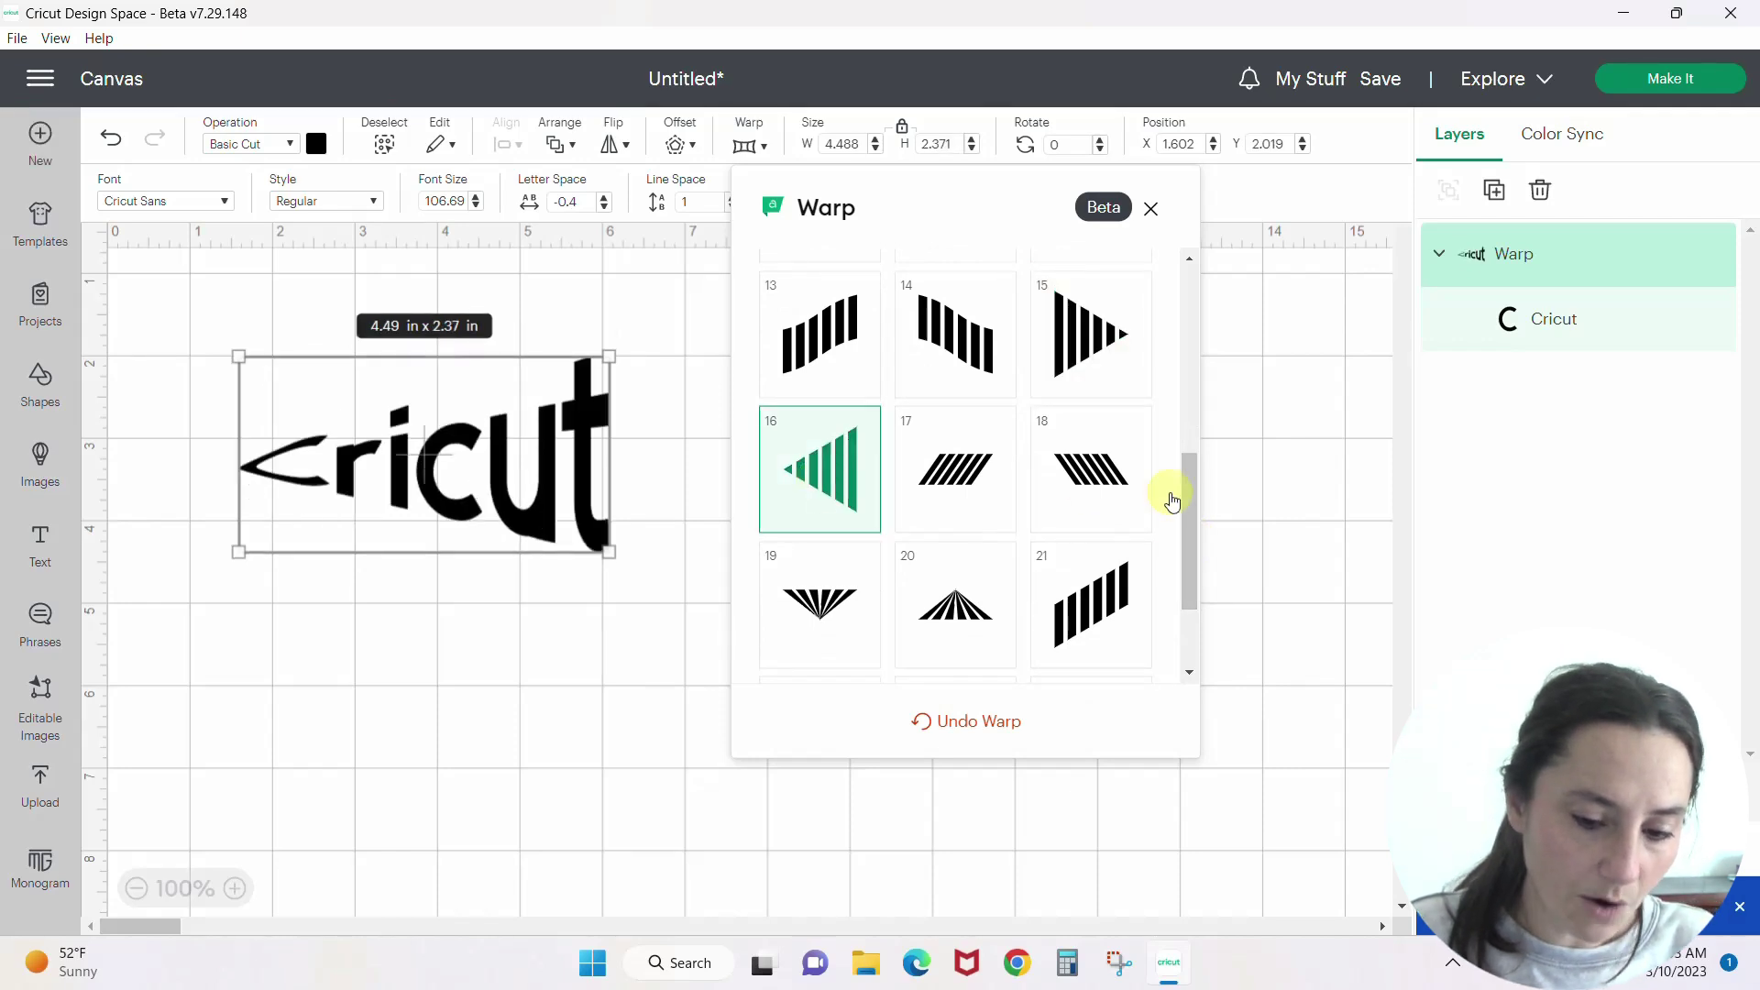
{"action": "left_click_drag", "start_coordinate": [1189, 547], "coordinate": [1185, 288]}
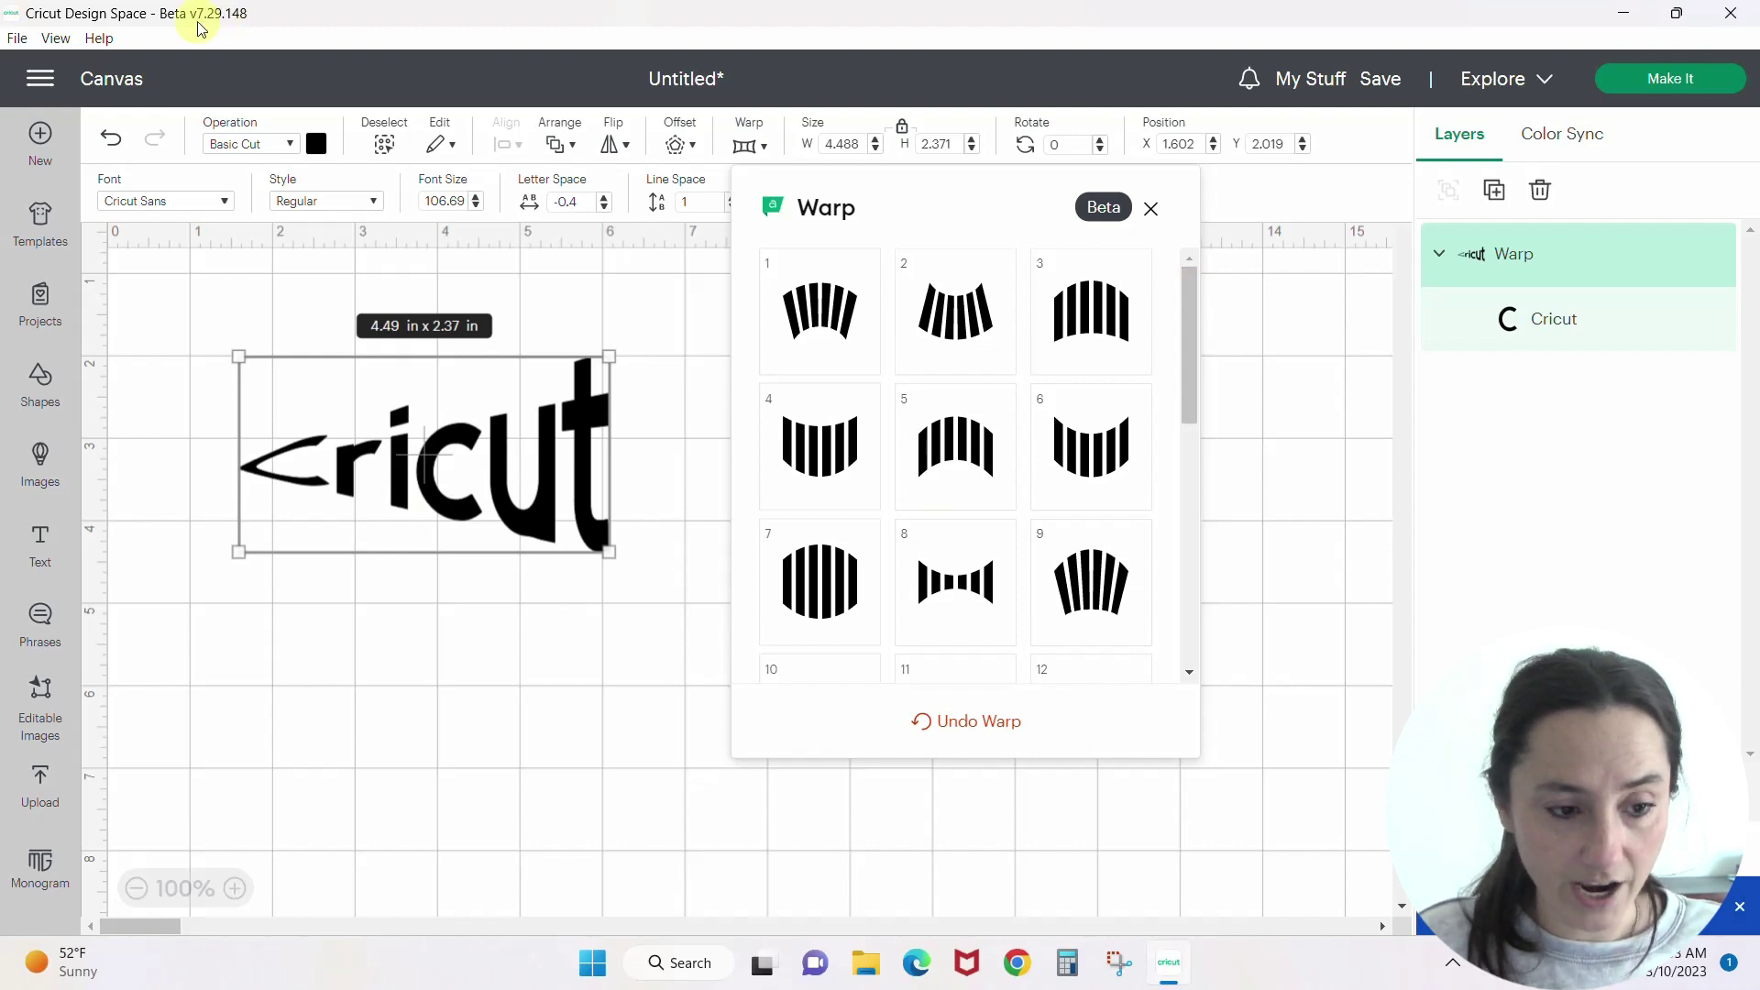
Confirm in Settings that Beta is still selected, then close the dialog
{"action": "left_click", "coordinate": [40, 78]}
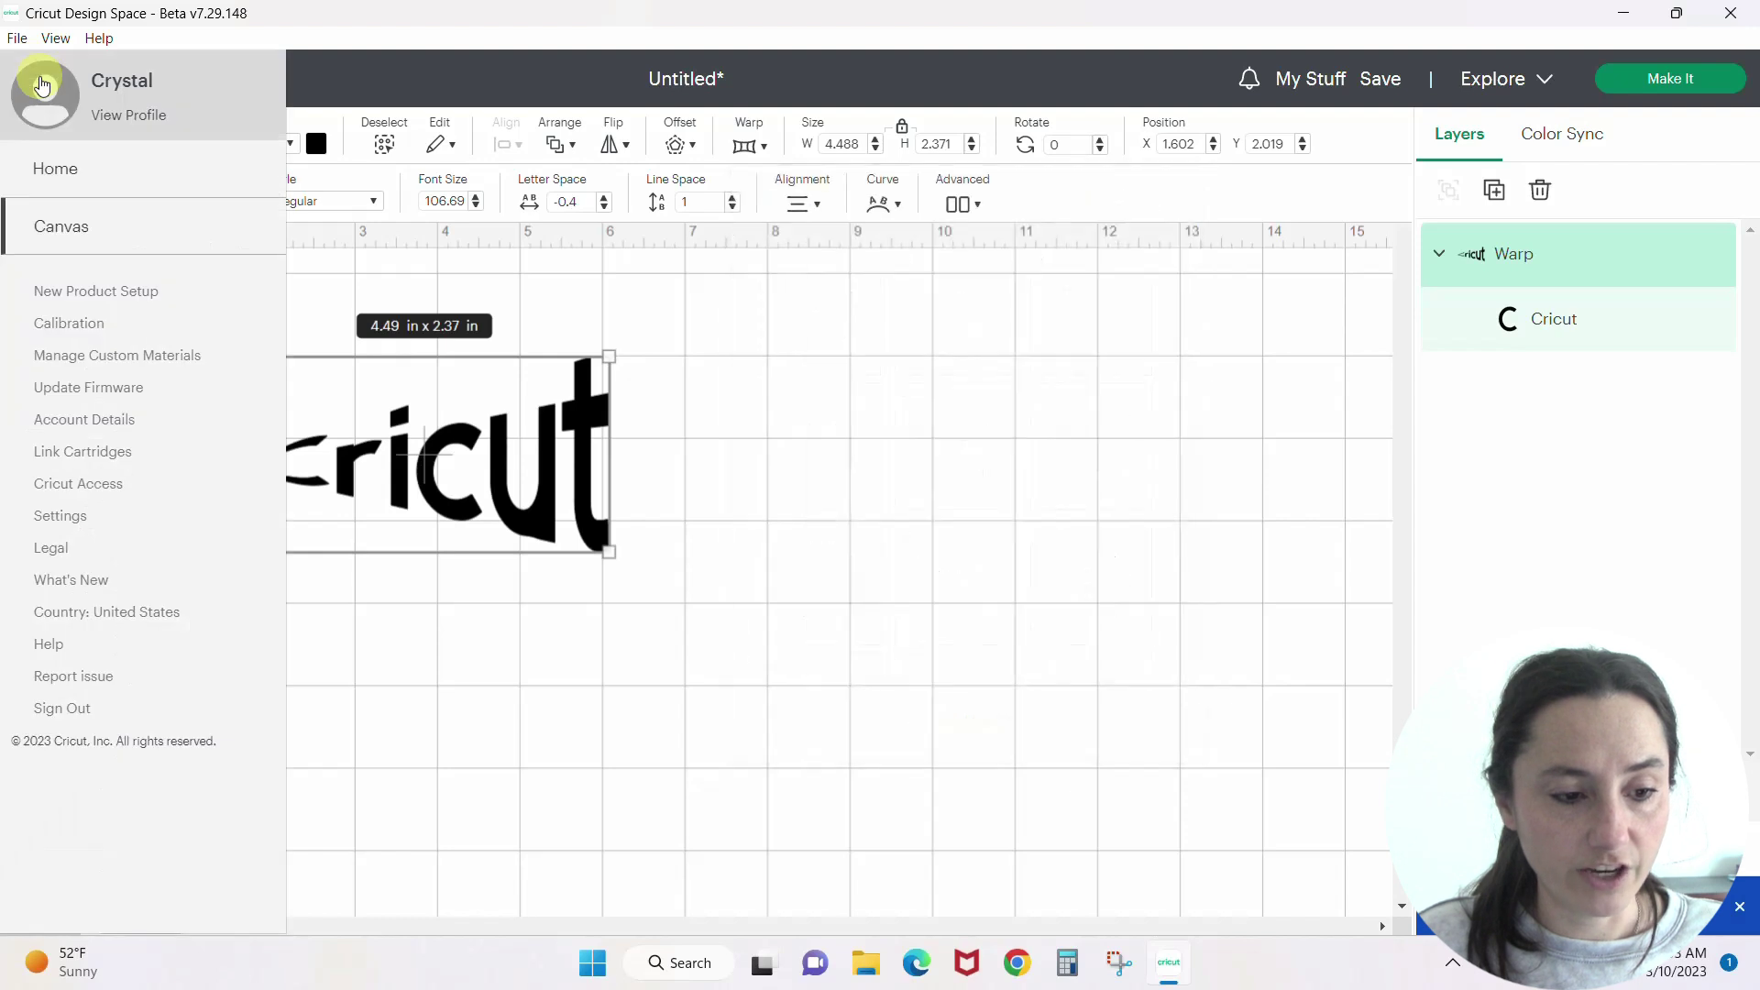
{"action": "left_click", "coordinate": [49, 520]}
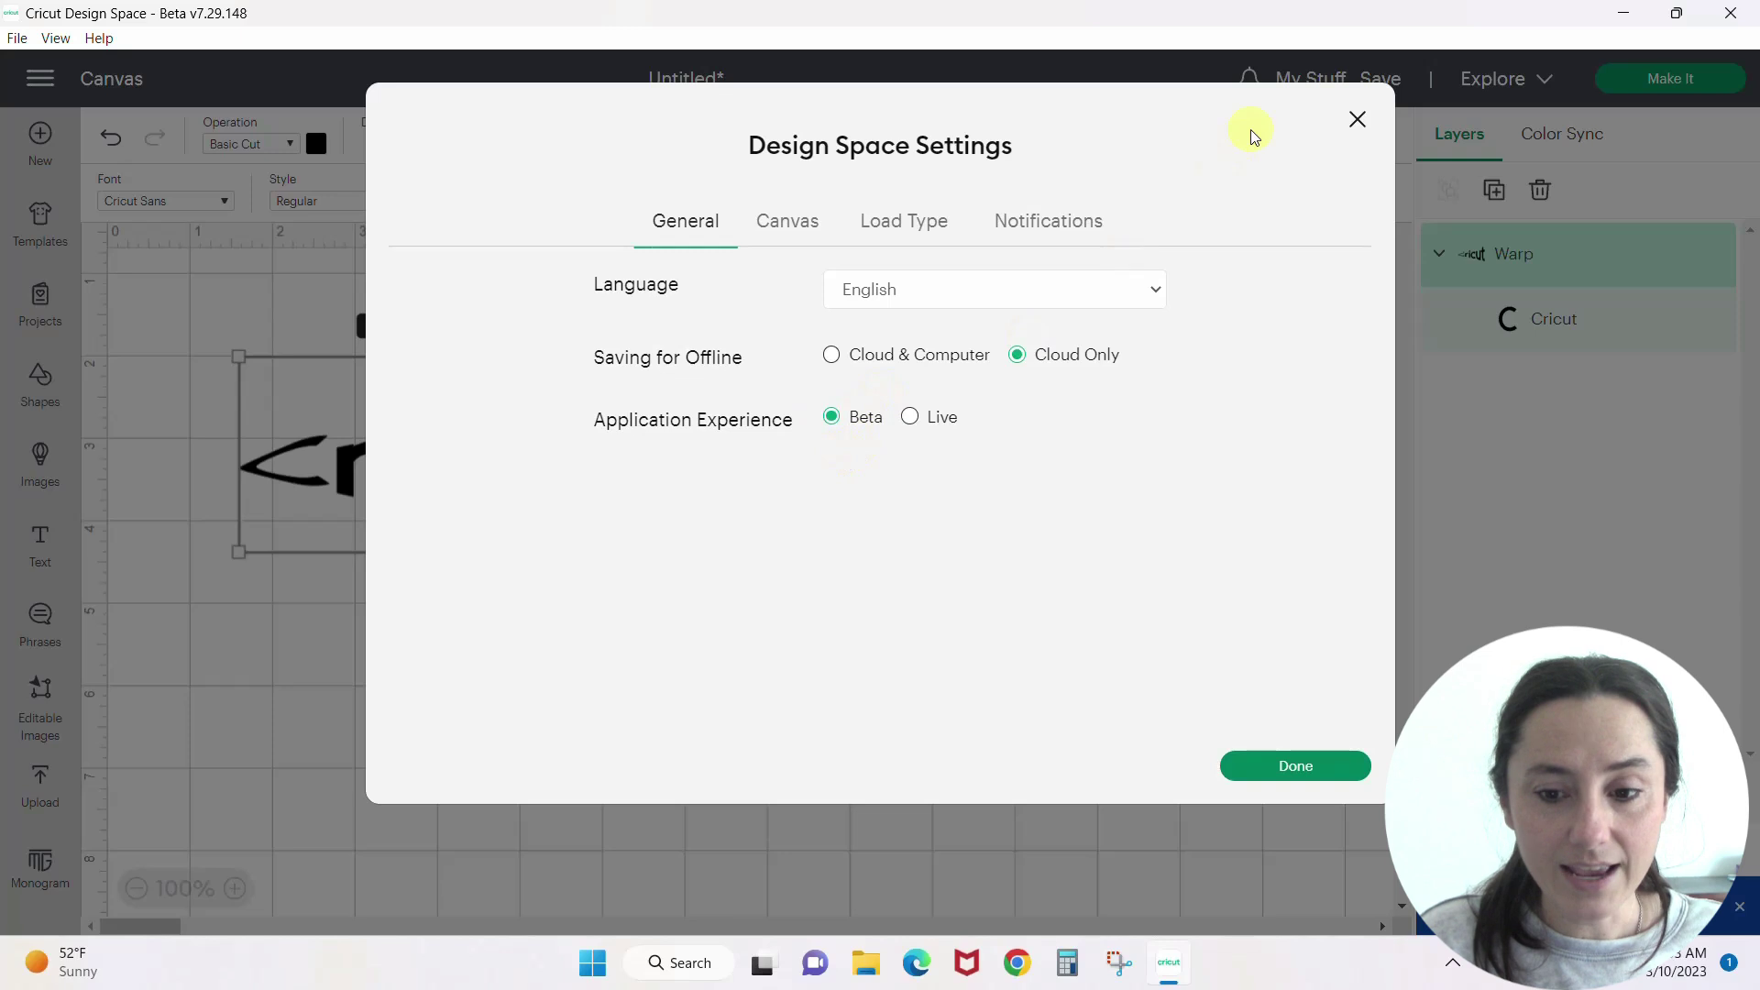
{"action": "left_click", "coordinate": [1357, 121]}
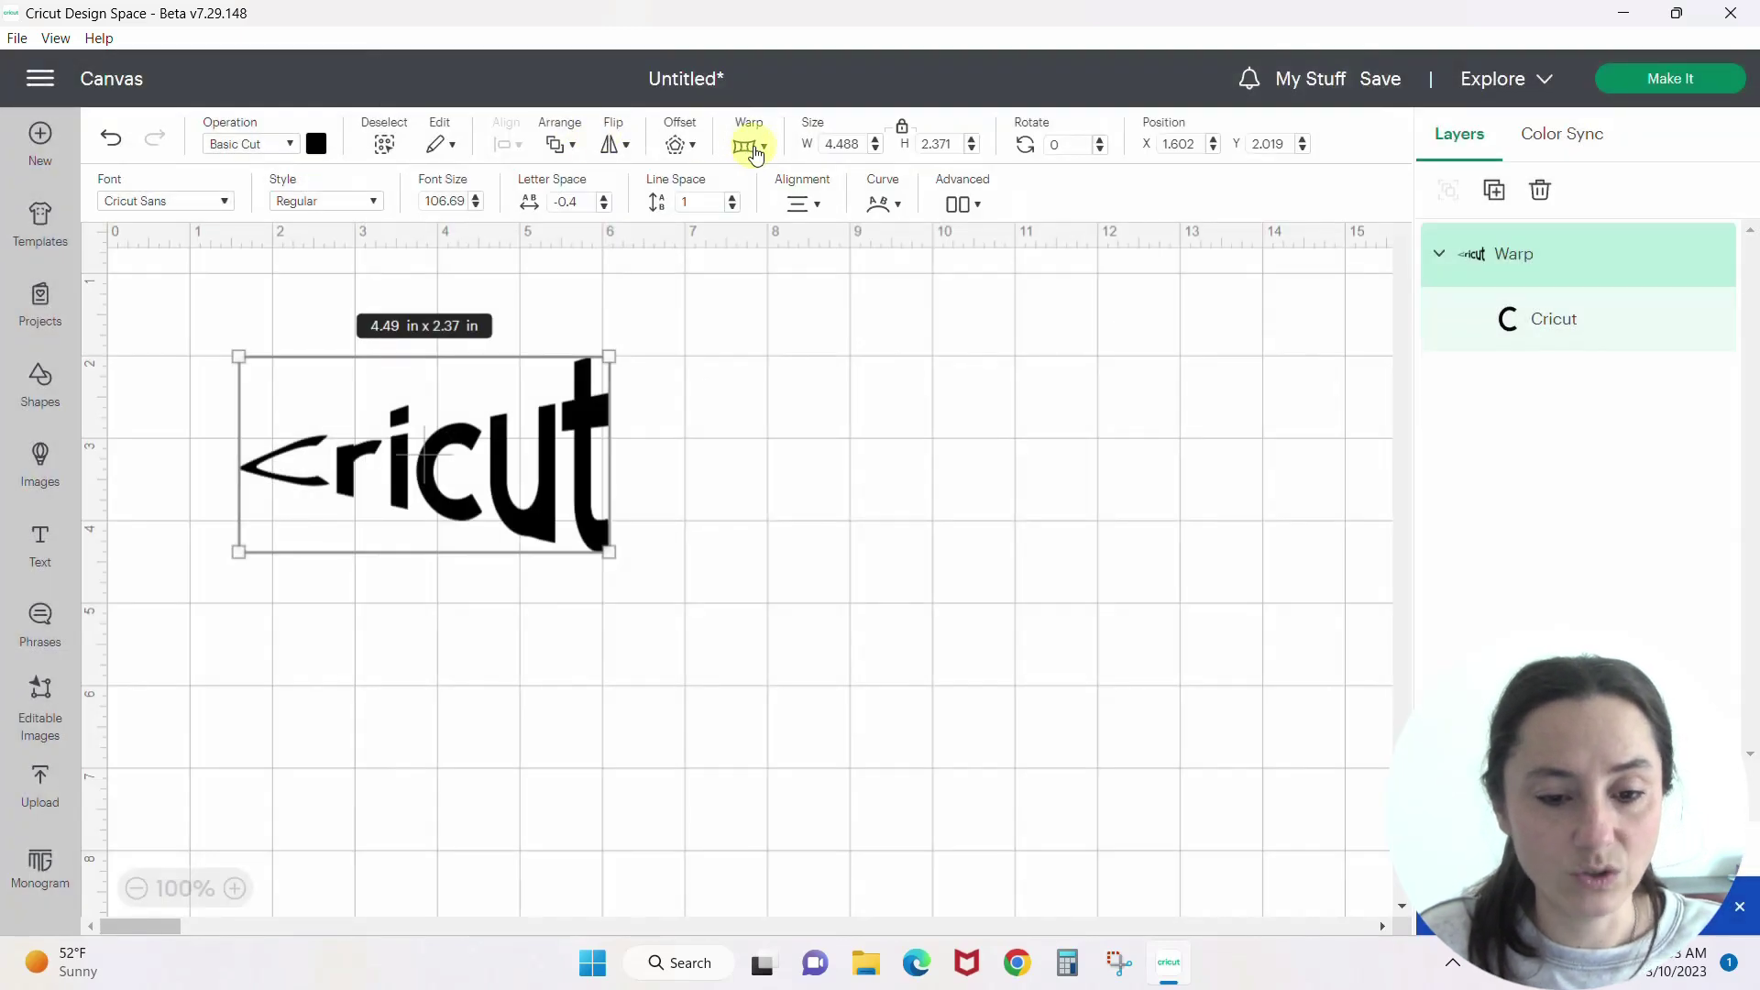